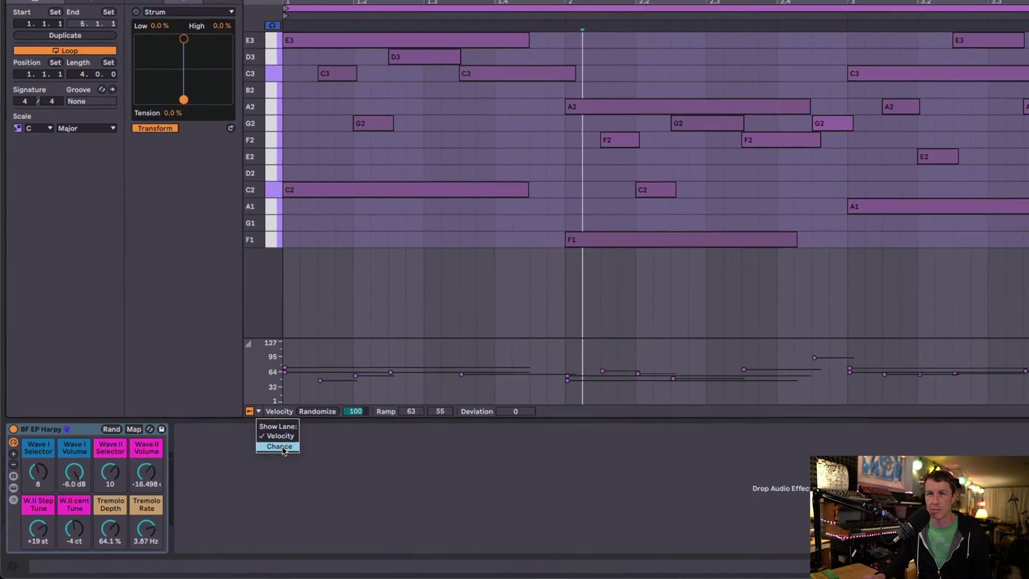
Add a Chance lane below the harp clip's Velocity lane, with every note at 100%.
left_click(283, 448)
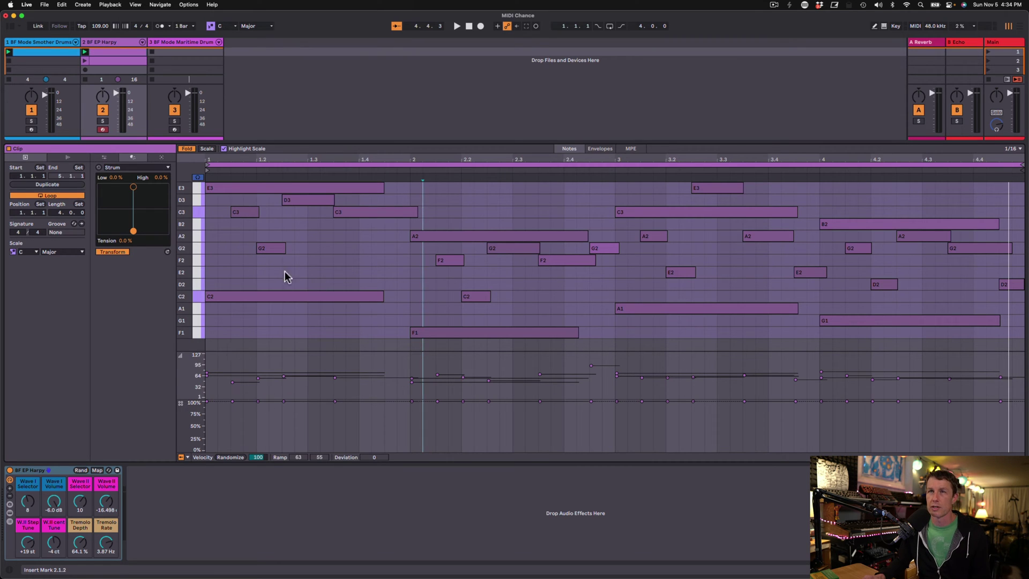
Drop all harp notes' chance to 24% and play, then raise it through 76% back to 100%.
left_click(224, 221)
key("super+a")
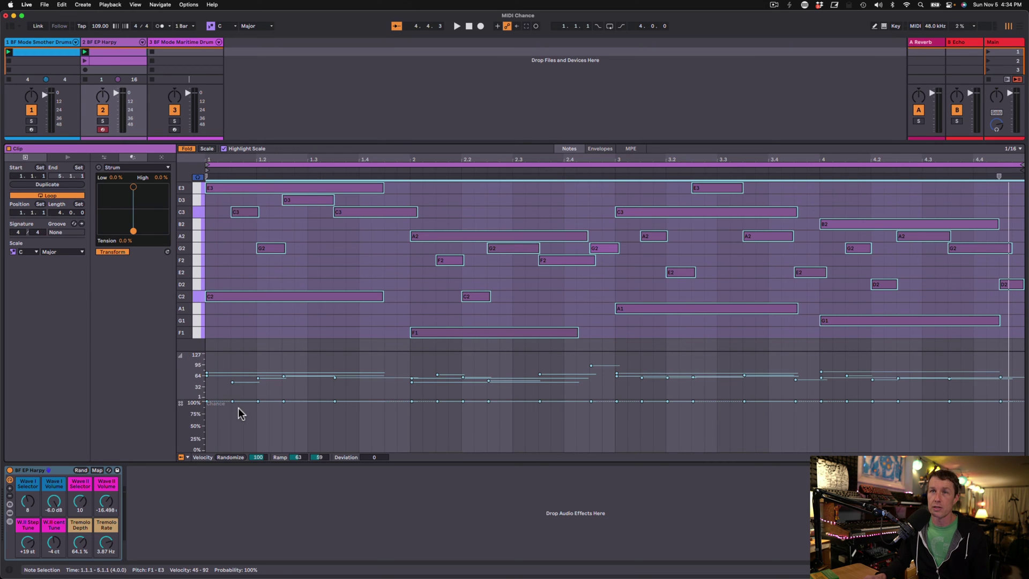
left_click_drag(231, 402, 232, 439)
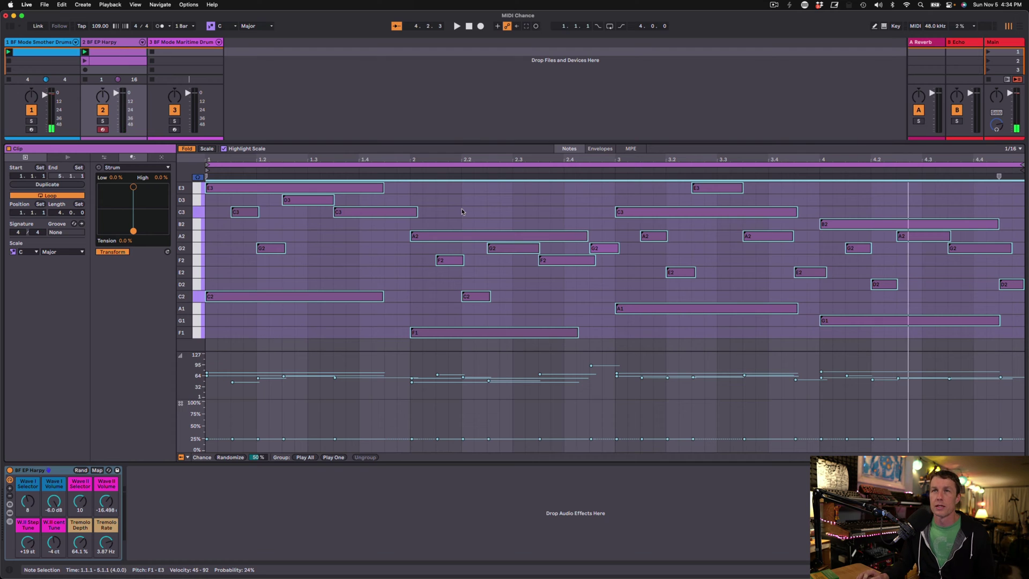
key("space")
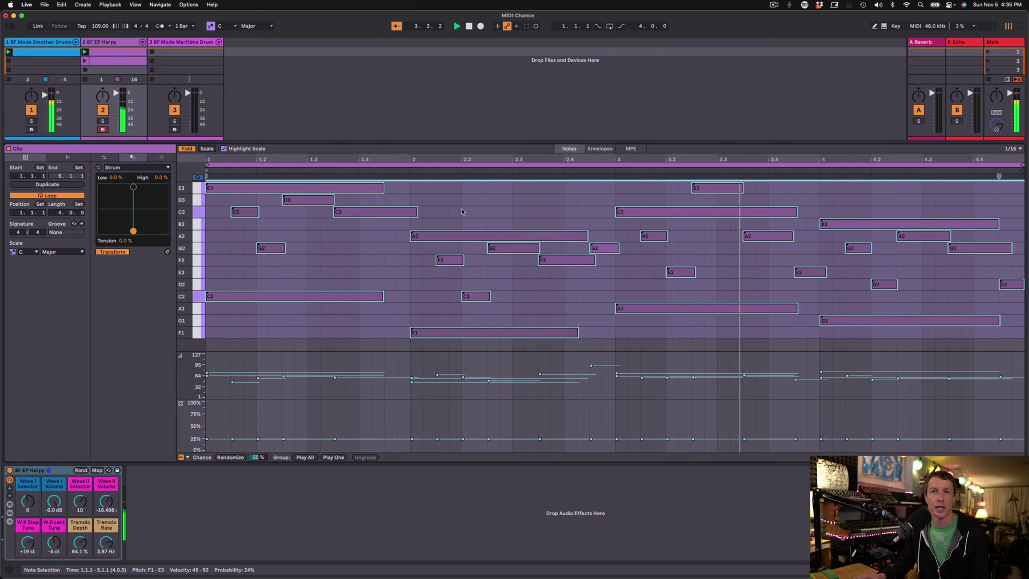
left_click_drag(234, 442, 234, 415)
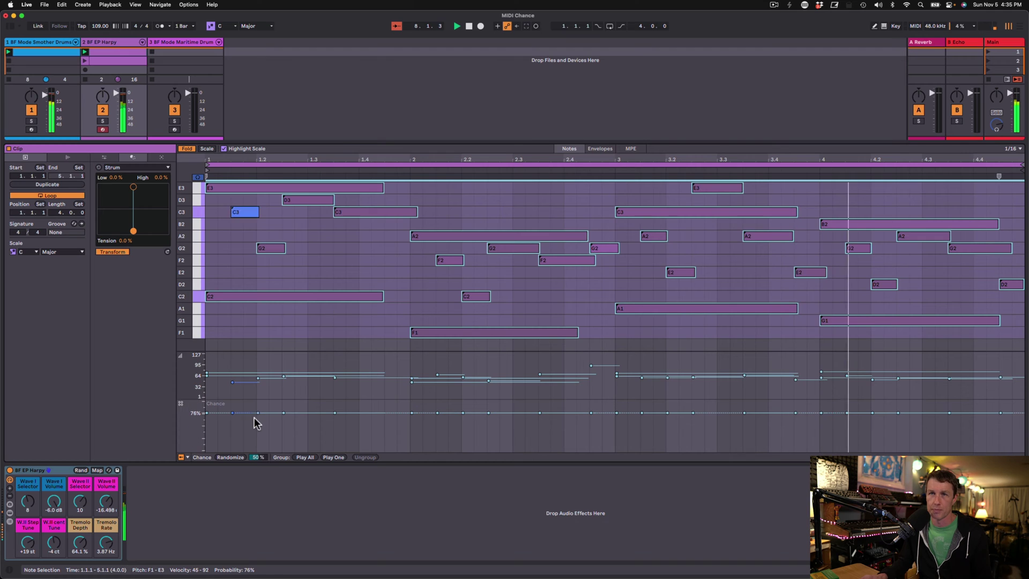
left_click_drag(259, 413, 259, 401)
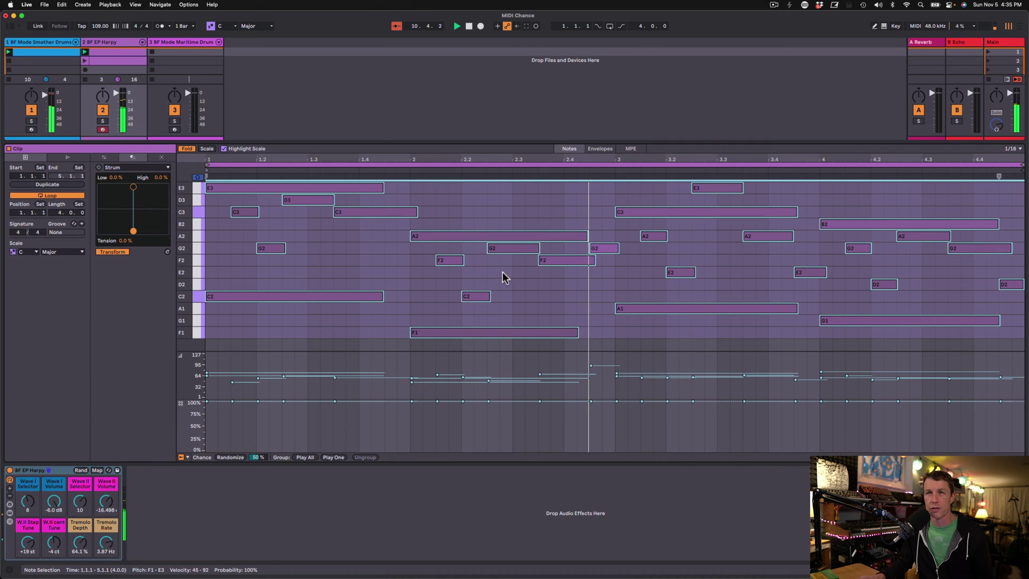
Stop playback, randomize every harp note's chance, and play to hear the result.
key("space")
left_click(232, 402)
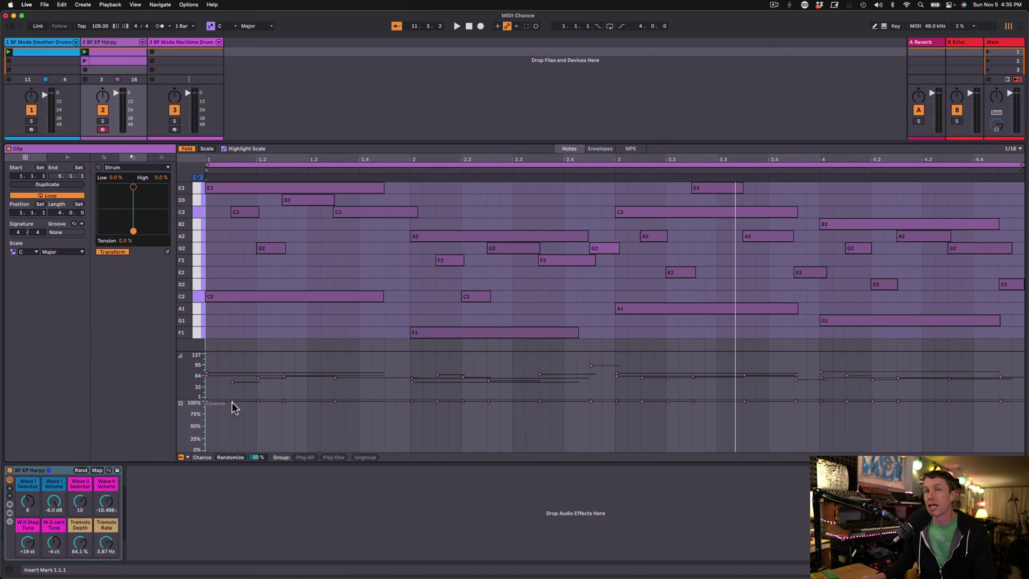
left_click(231, 458)
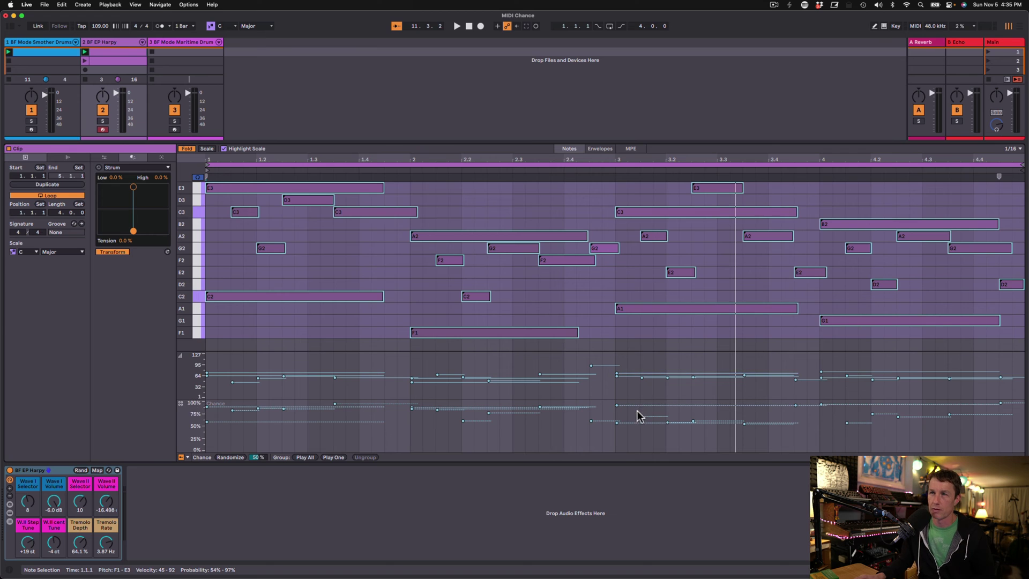
key("space")
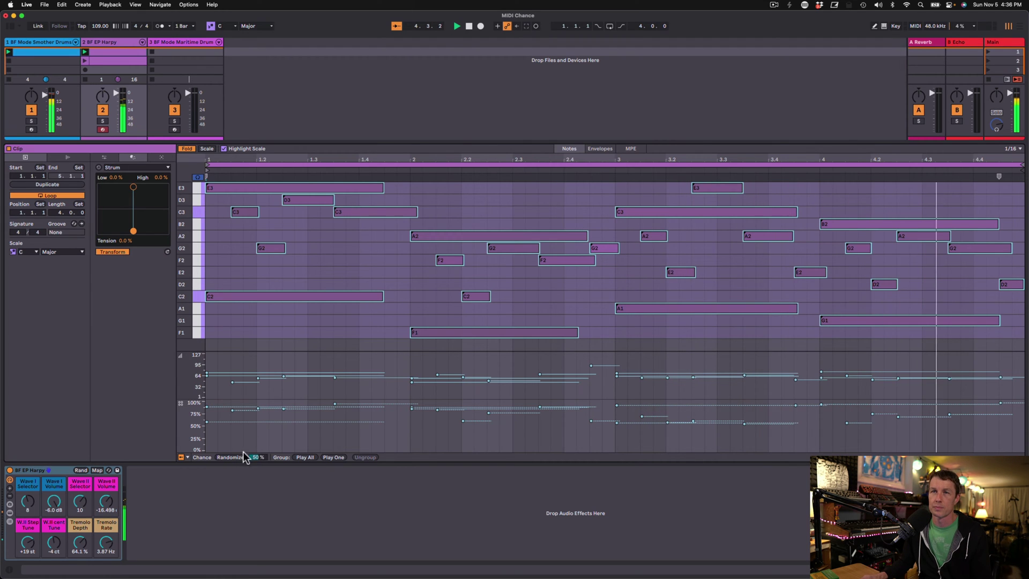
Re-randomize the note chances with the randomize amount set to 82%.
left_click_drag(259, 457, 258, 485)
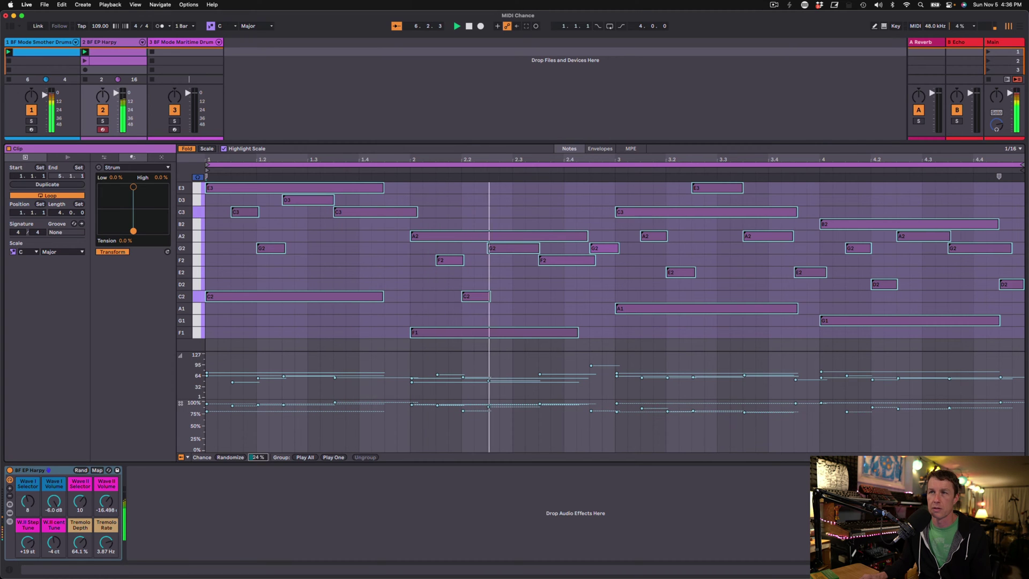
left_click_drag(259, 458, 258, 399)
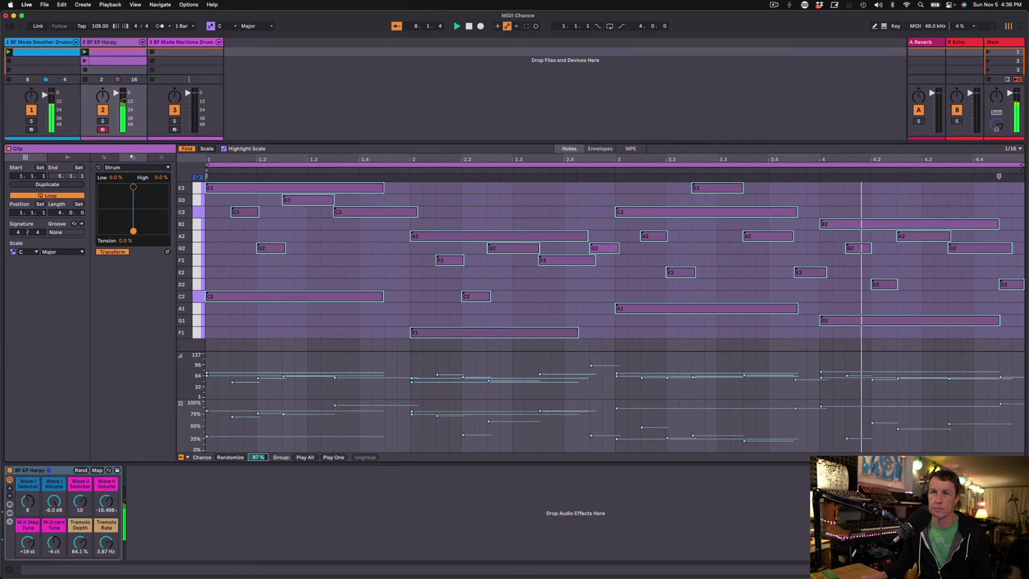
left_click(238, 459)
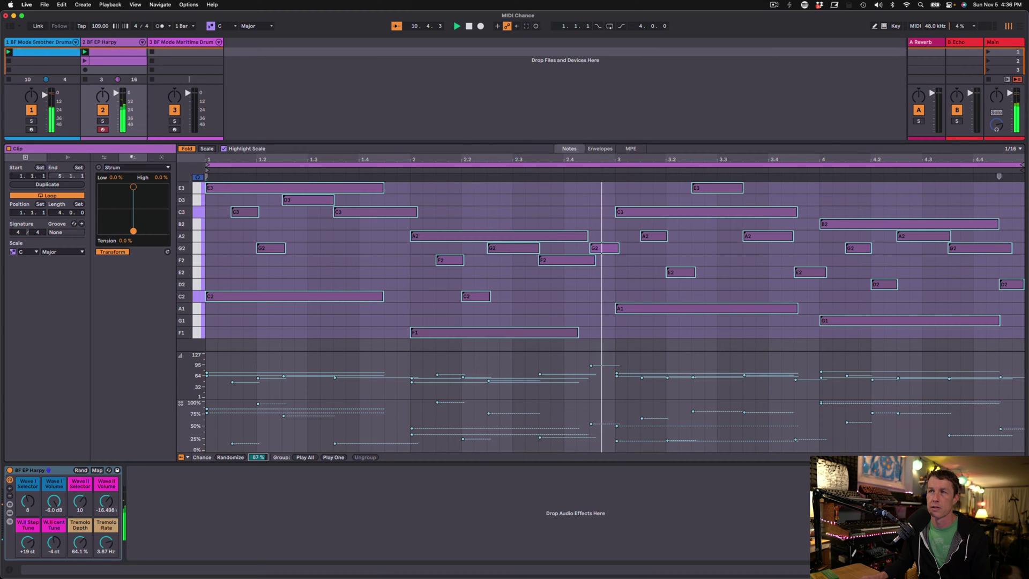
left_click_drag(258, 457, 258, 463)
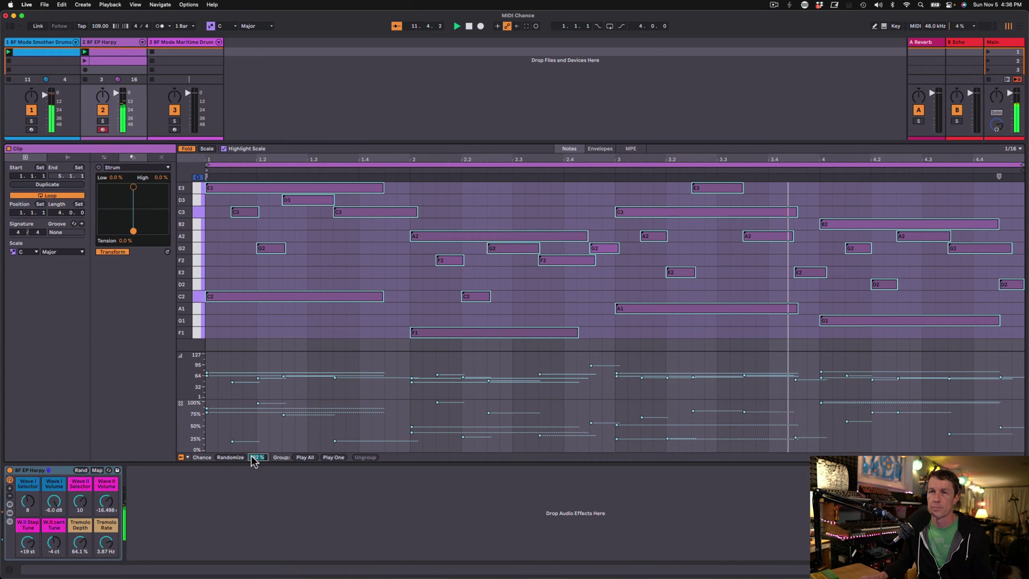
left_click(233, 441)
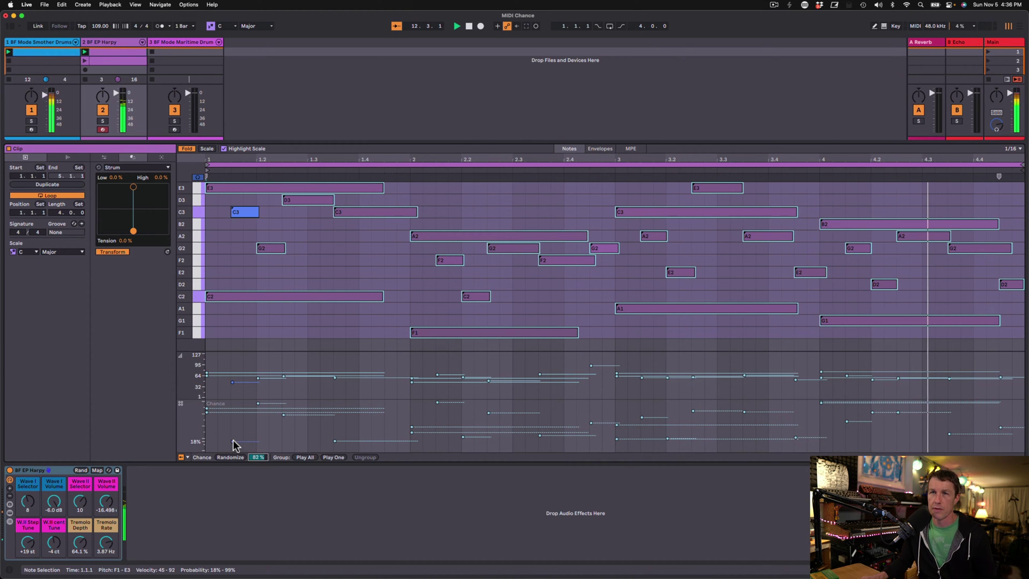
Reset every harp note's chance to 100%.
left_click(335, 441)
key("super+a")
left_click_drag(335, 441, 335, 402)
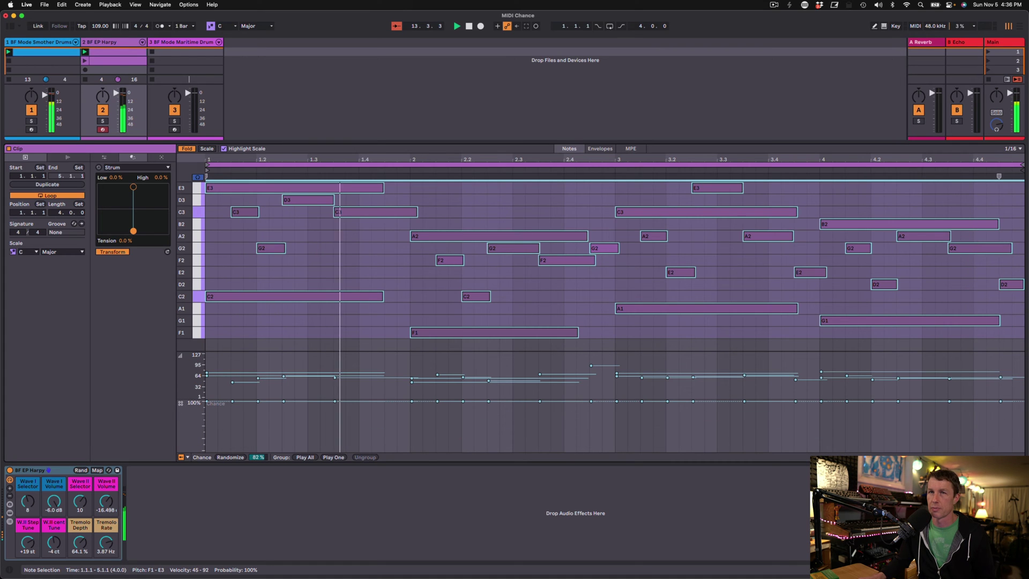
left_click(334, 401)
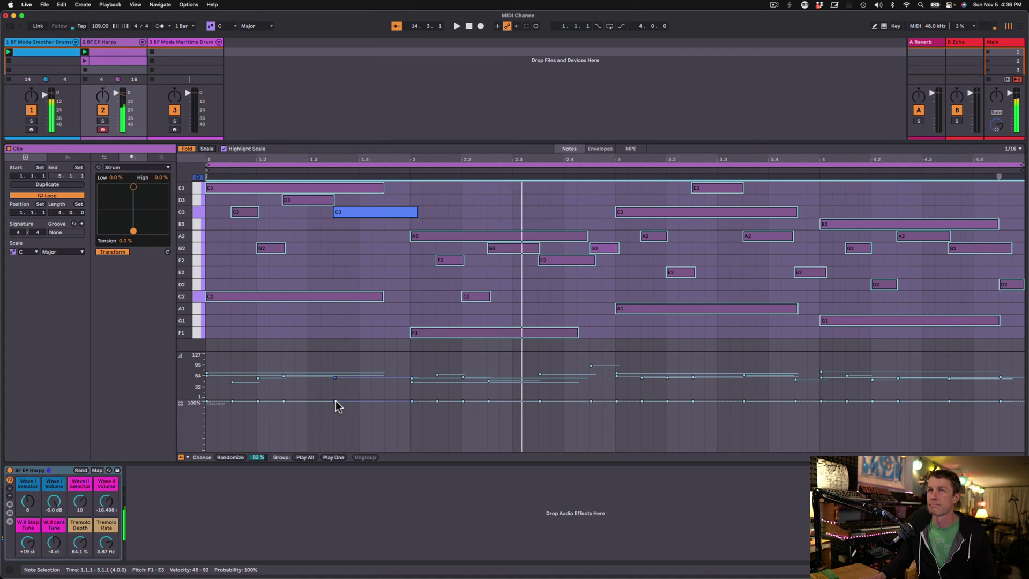
Show the chord clip alongside the harp clip, select its bar 1–4 chords, and launch it.
left_click(129, 60, "shift")
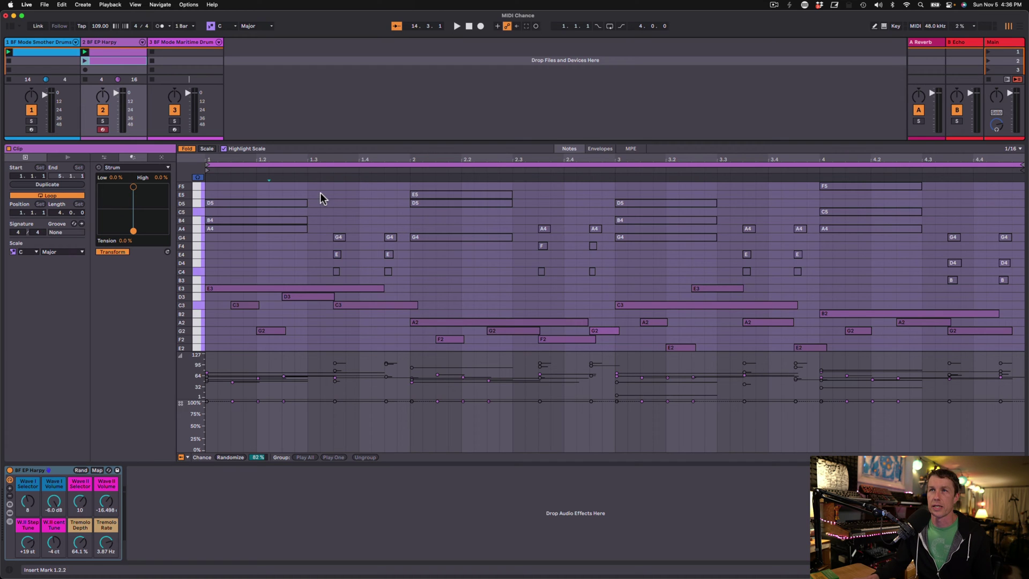
left_click_drag(320, 192, 285, 233)
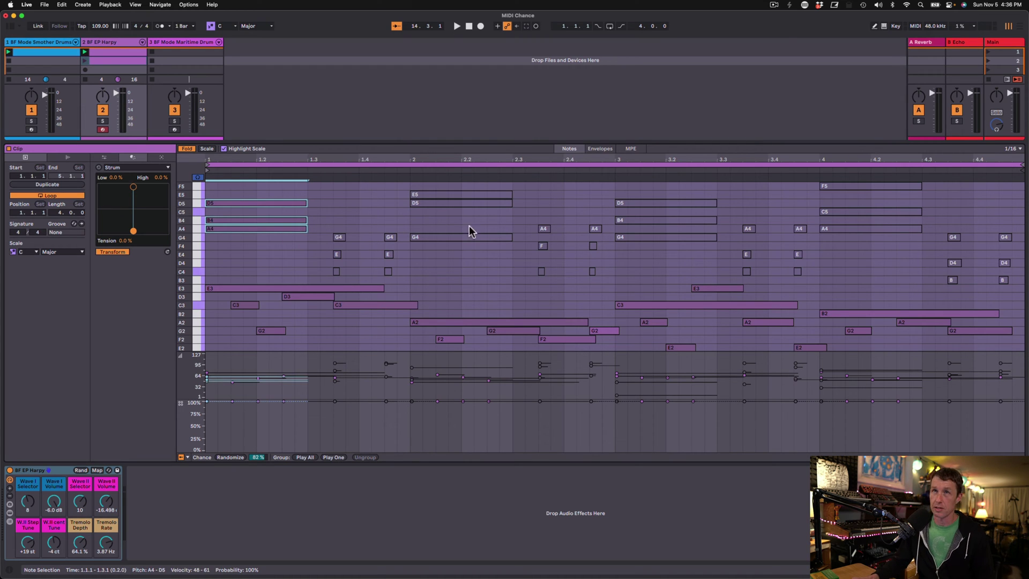
left_click_drag(499, 249, 460, 188)
left_click_drag(655, 249, 652, 188)
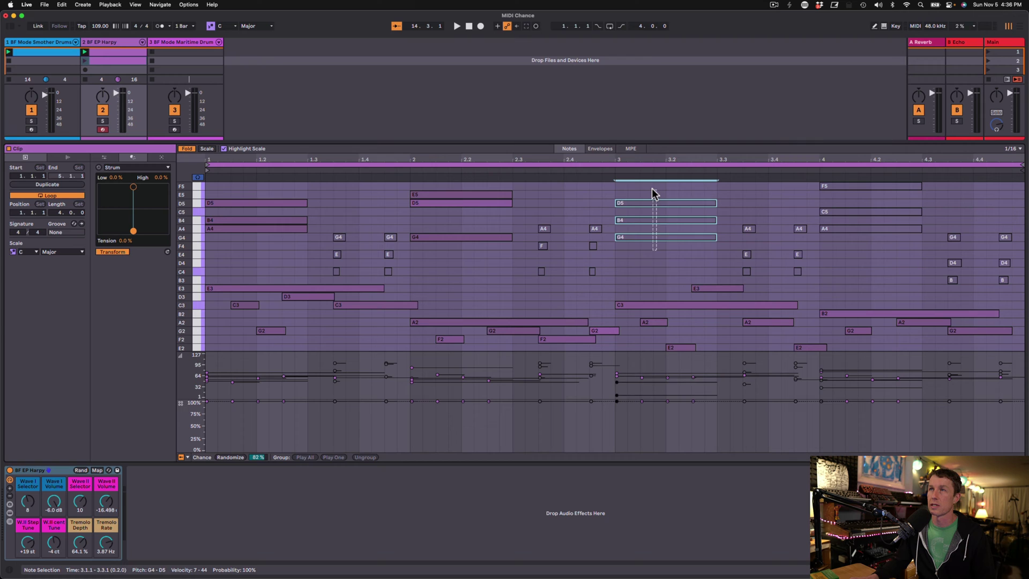
key("space")
left_click_drag(905, 245, 875, 184)
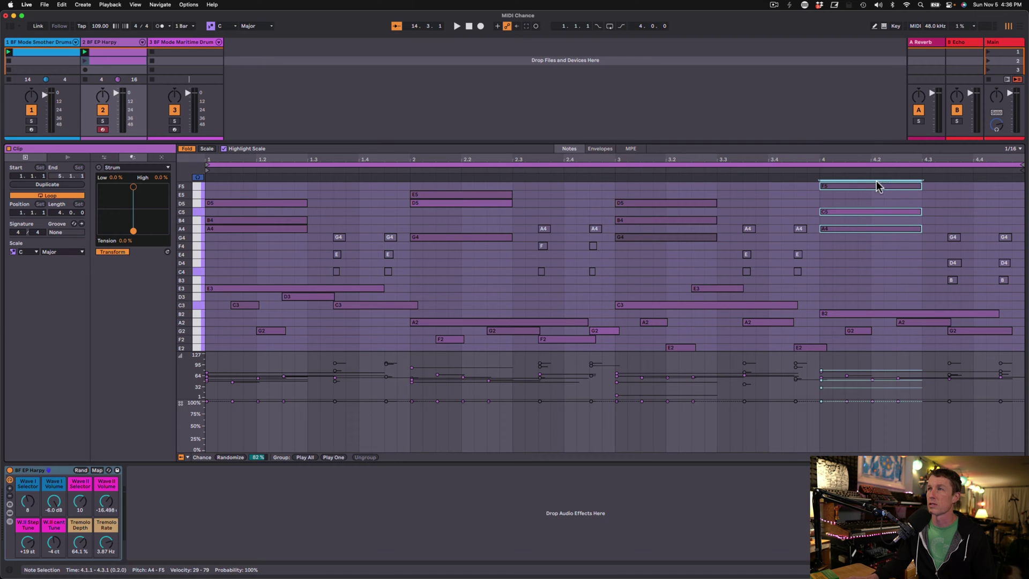
left_click(85, 62)
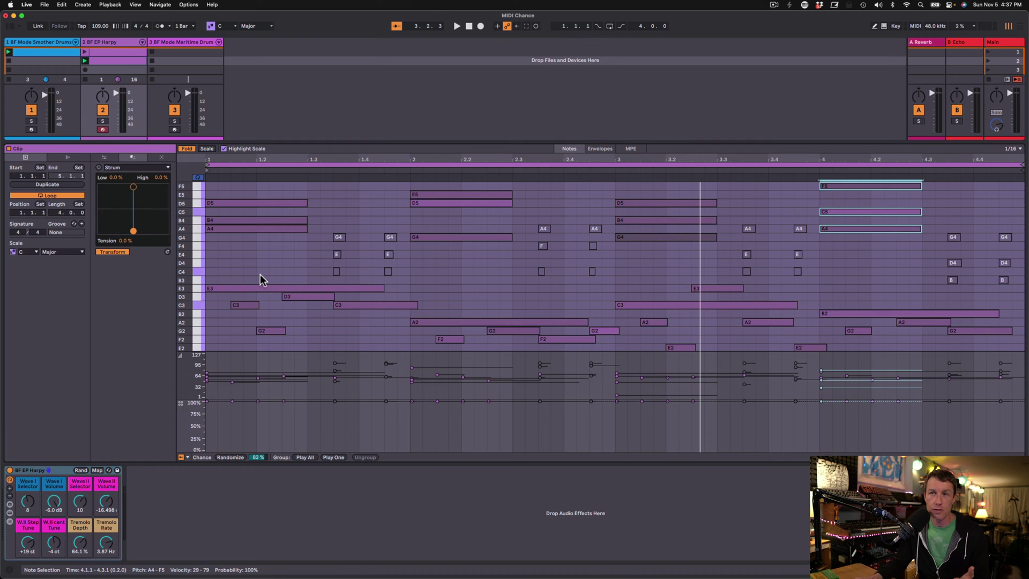
Make the bar-1 D5/B4/A4 chord a Play One group at 74% chance, then select the bar 2–3 chords.
left_click_drag(299, 241, 251, 188)
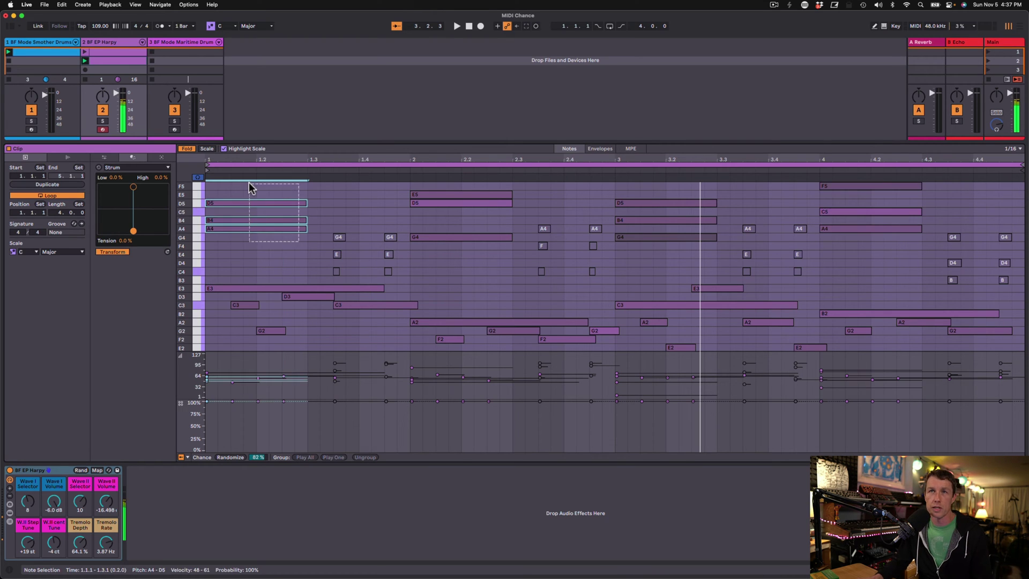
left_click(339, 460)
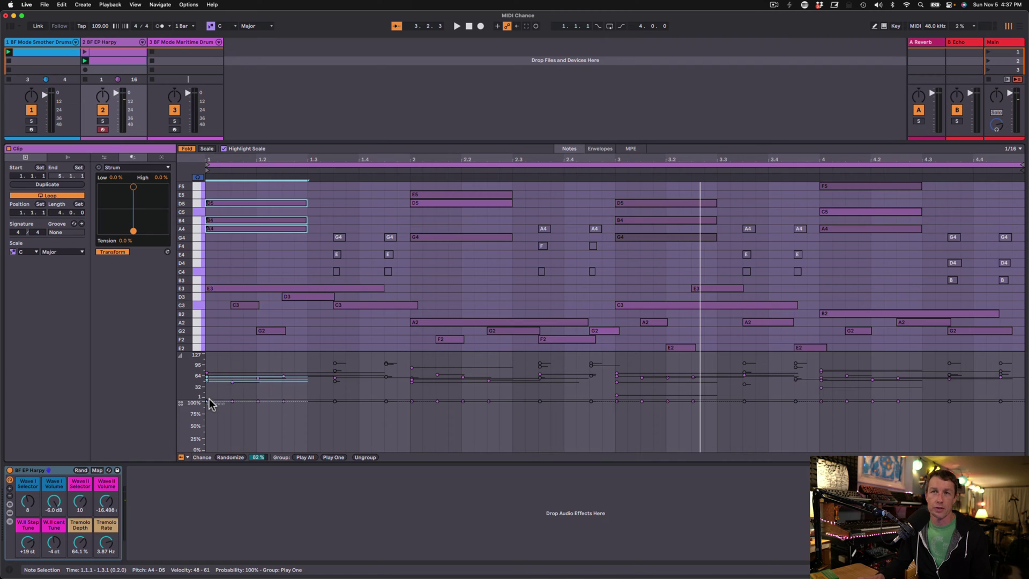
left_click_drag(209, 400, 208, 430)
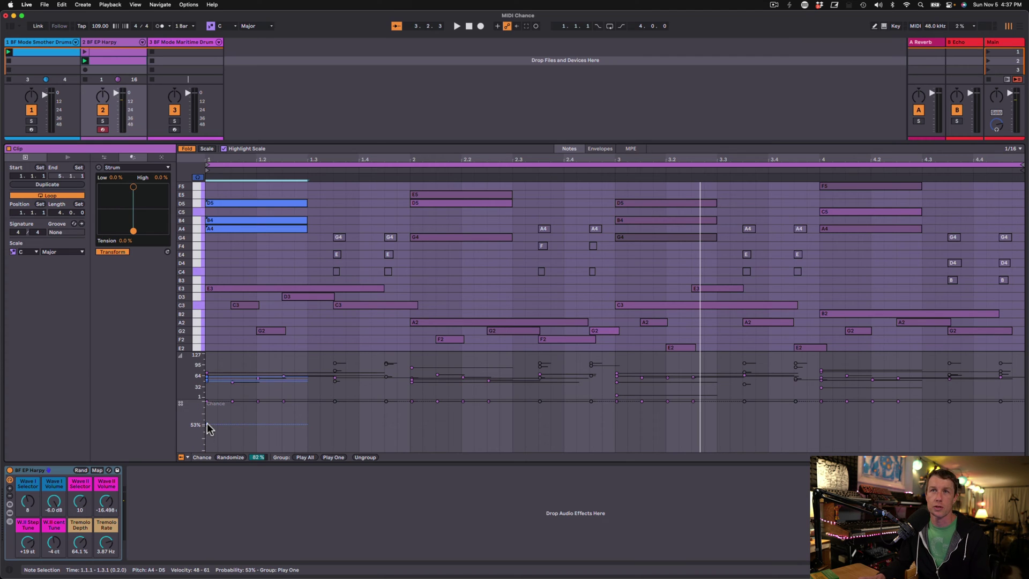
left_click_drag(208, 424, 208, 430)
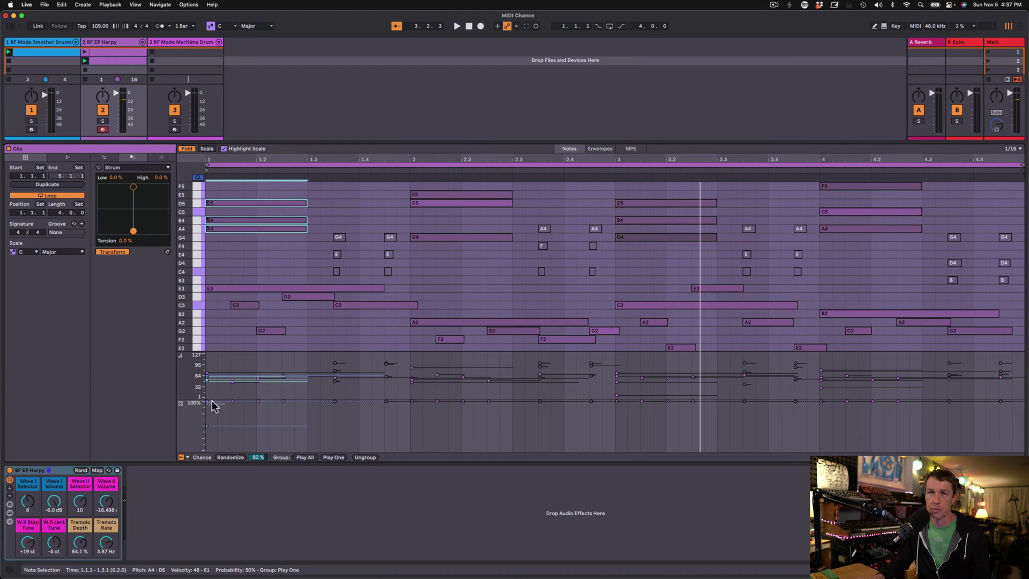
left_click_drag(208, 425, 209, 406)
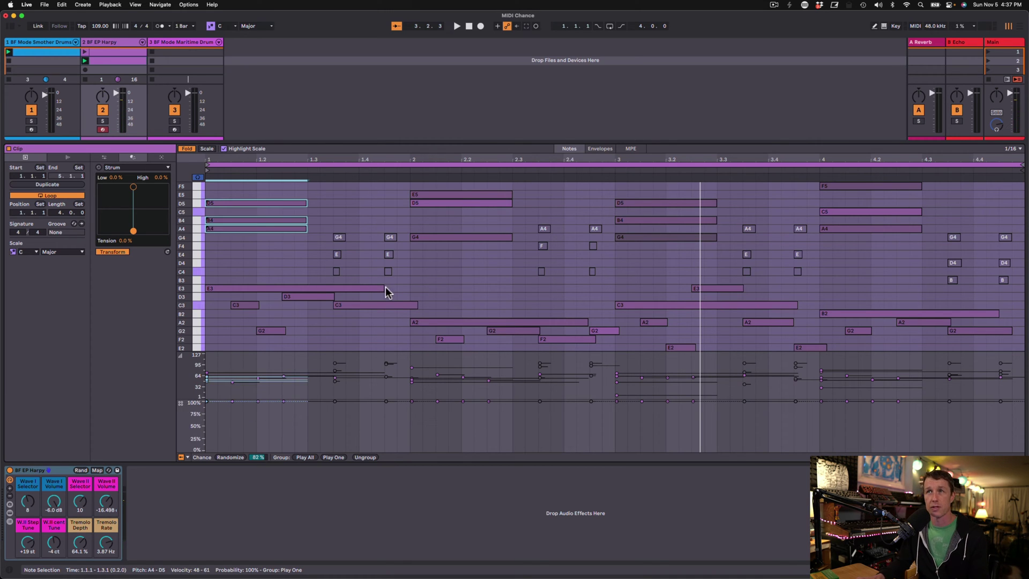
left_click_drag(470, 251, 454, 183)
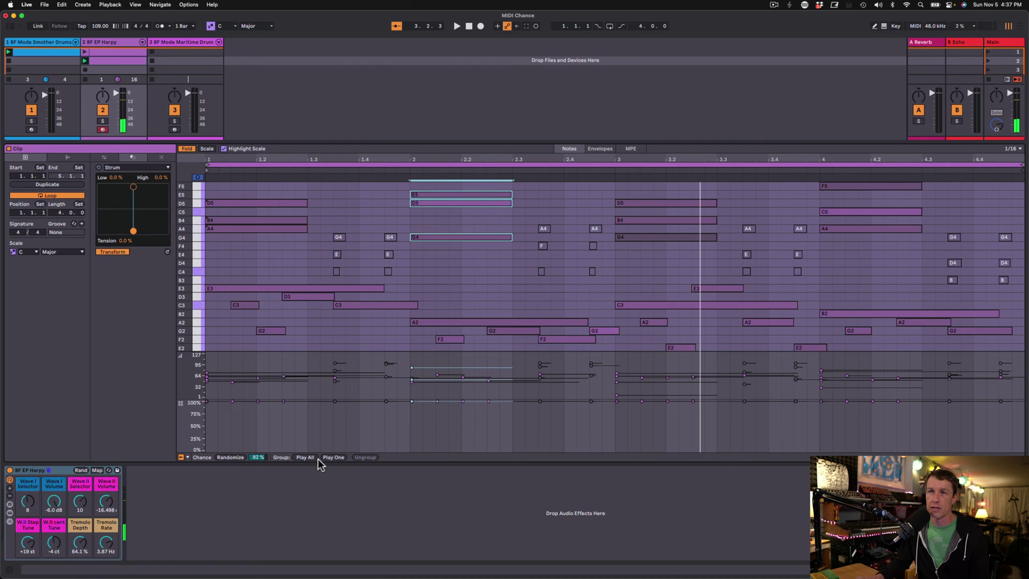
left_click_drag(643, 198, 654, 235)
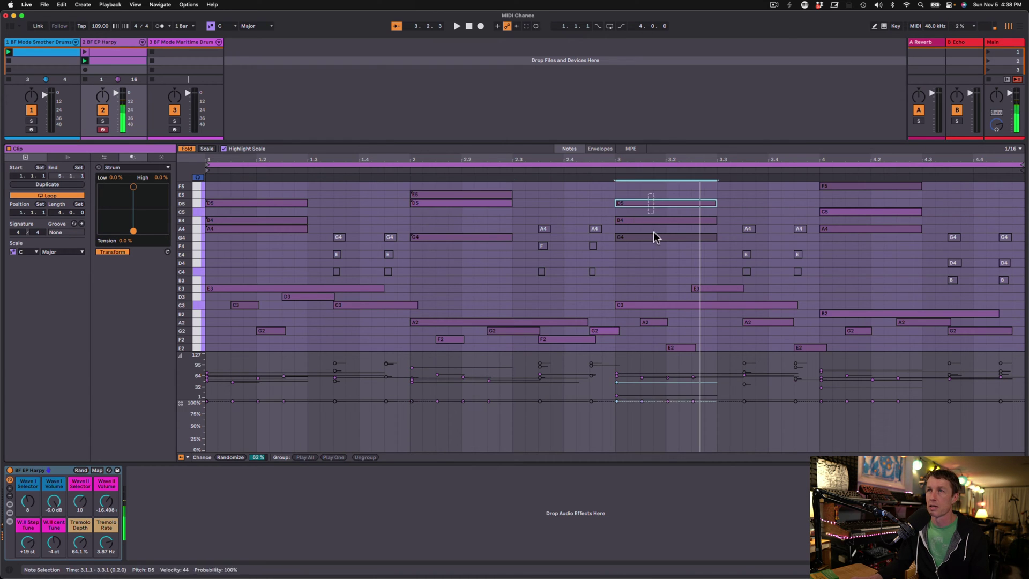
Group the bar-4 F5/C5/A4 chord as Play One and play the clip to hear it.
left_click_drag(883, 259, 855, 184)
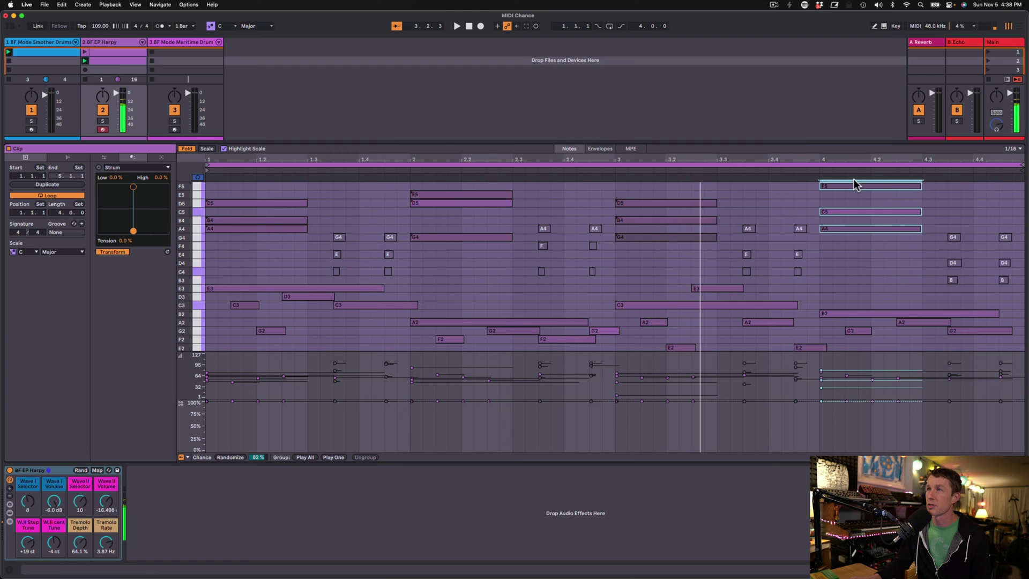
right_click(855, 188)
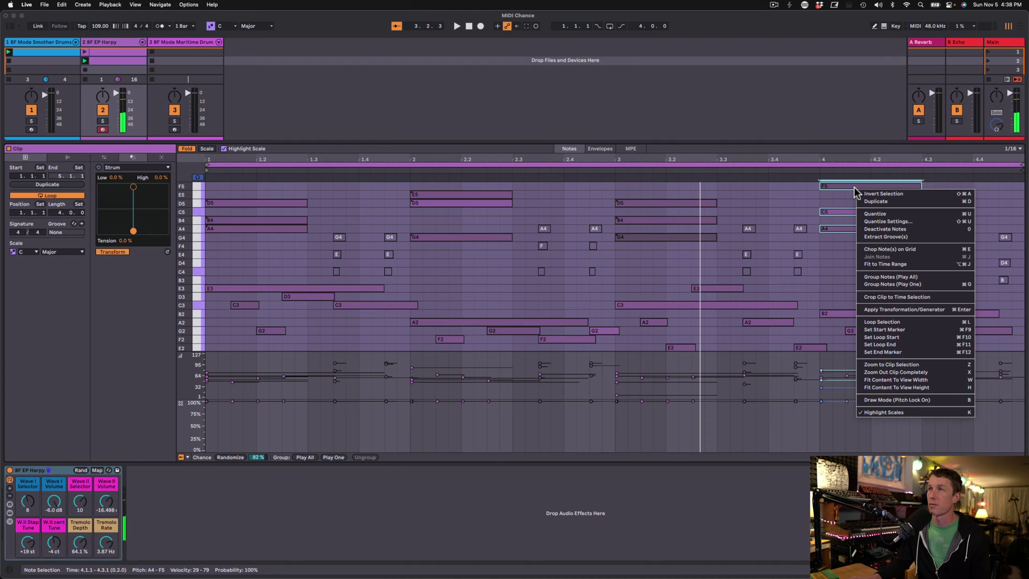
left_click(934, 285)
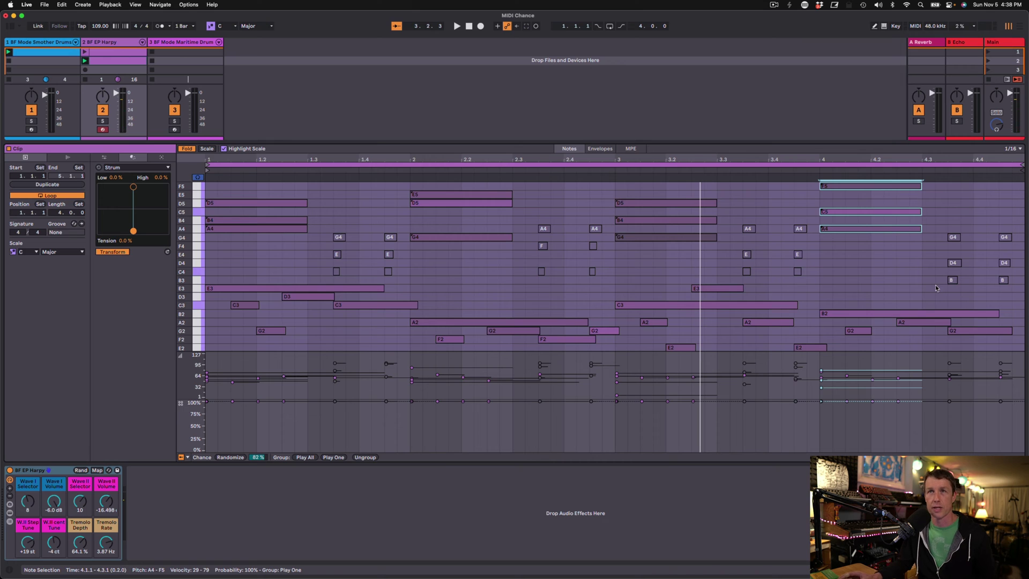
key("space")
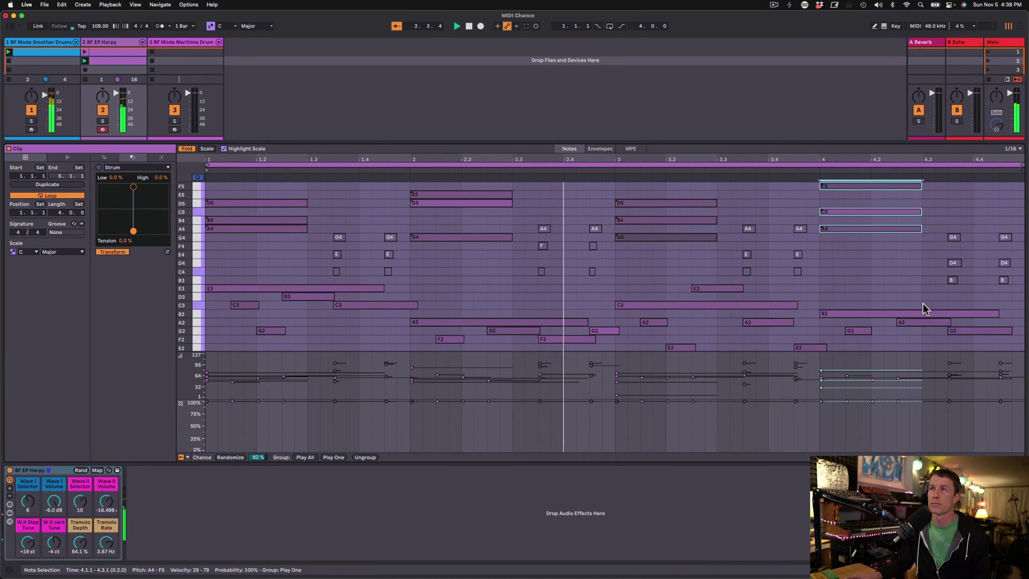
left_click(852, 230)
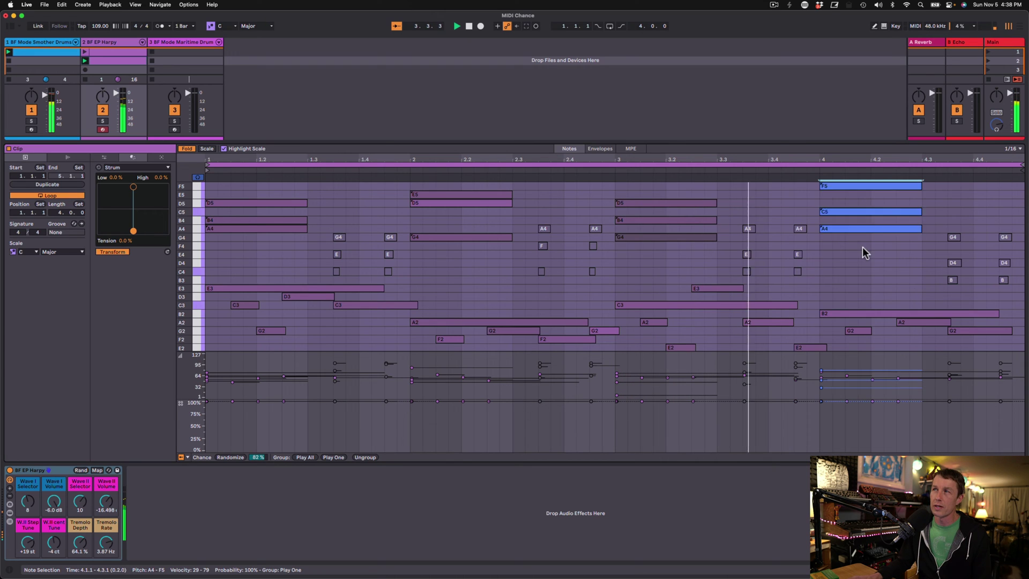
left_click(876, 275)
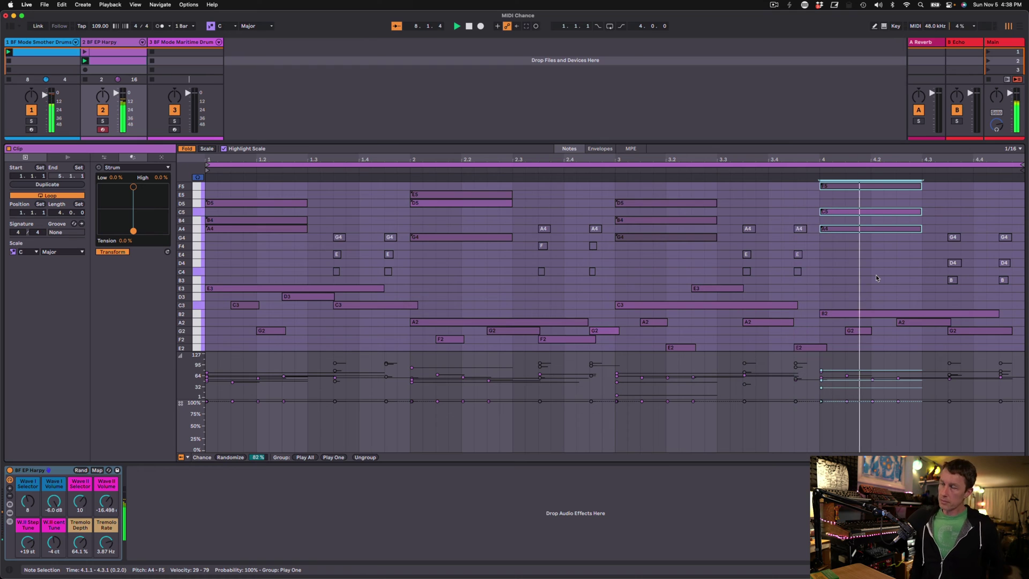
key("space")
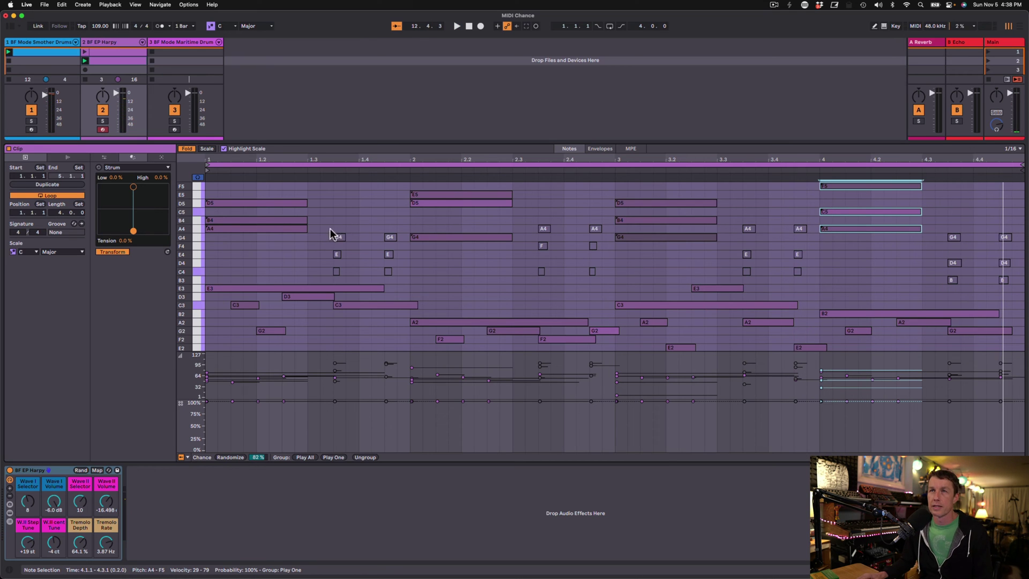
Select the short chord stacks on beats 3–4 of bars 1–4 while the harp clip plays.
left_click_drag(326, 231, 401, 275)
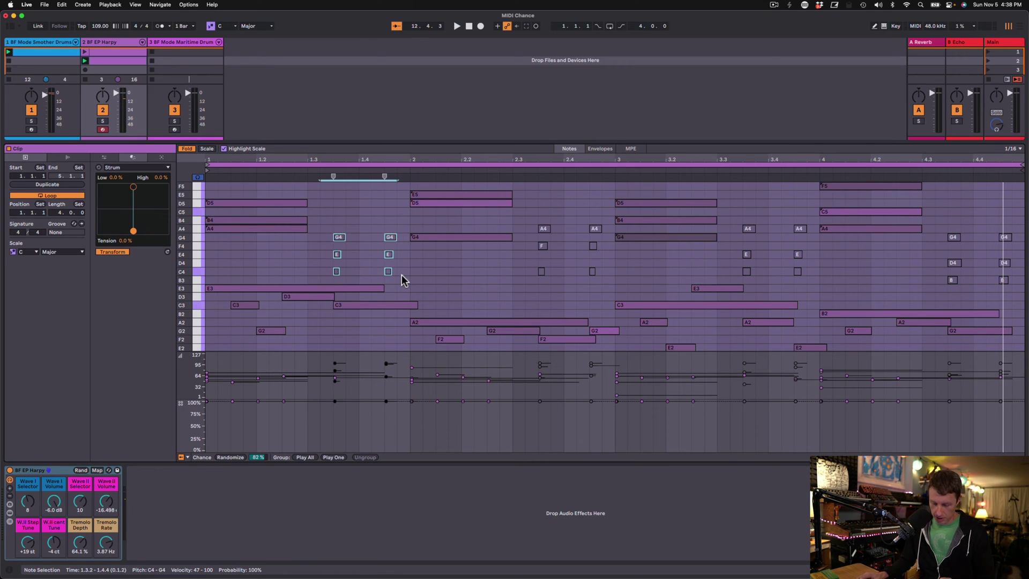
left_click_drag(536, 281, 598, 218)
left_click_drag(743, 284, 798, 221)
key("space")
left_click_drag(946, 289, 1019, 234)
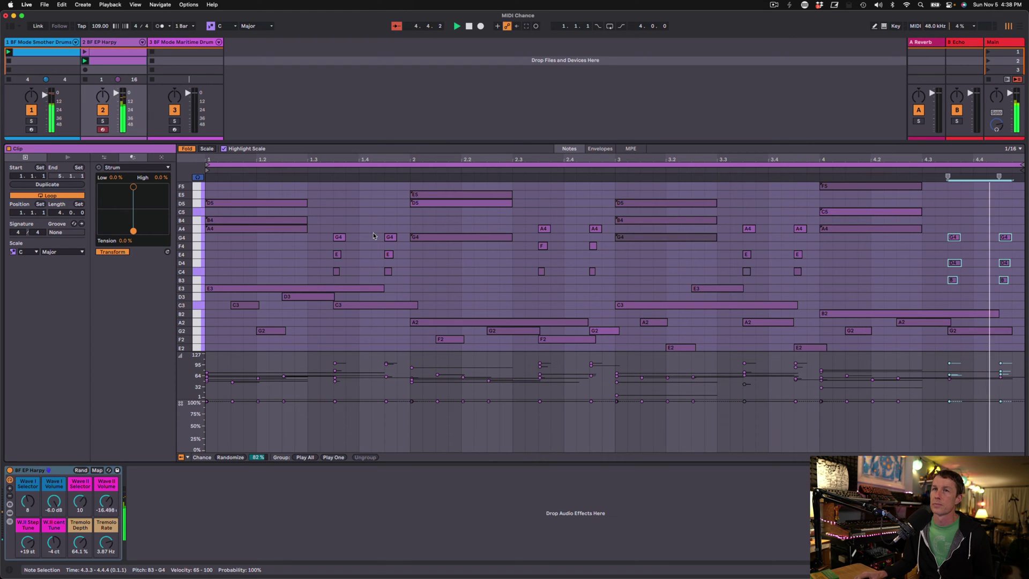
Lower the bar-1 G4/E4/C4 stacks' chance to about half and group the bar-2 stacks as Play All.
left_click_drag(329, 226, 388, 275)
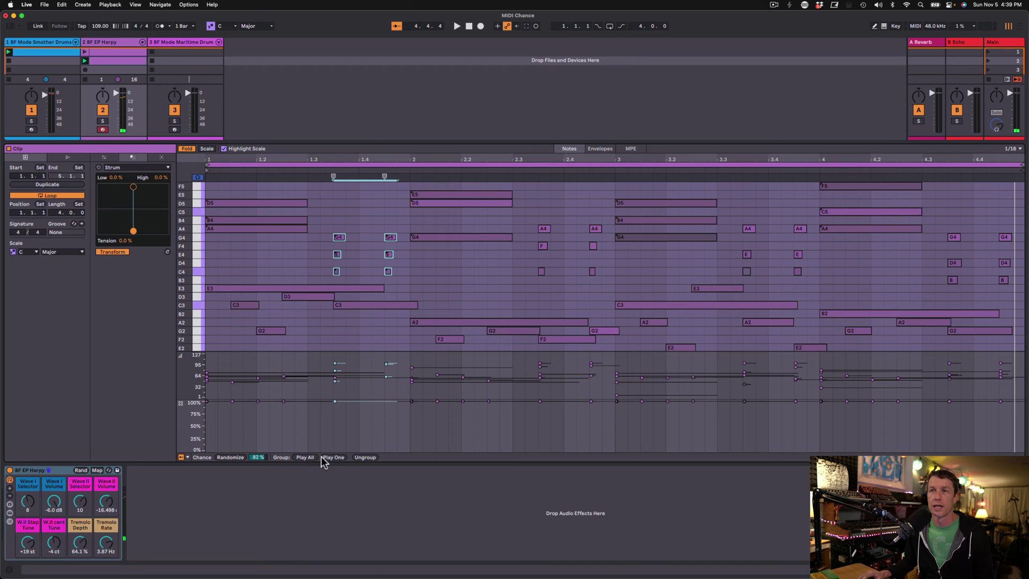
left_click_drag(335, 401, 335, 423)
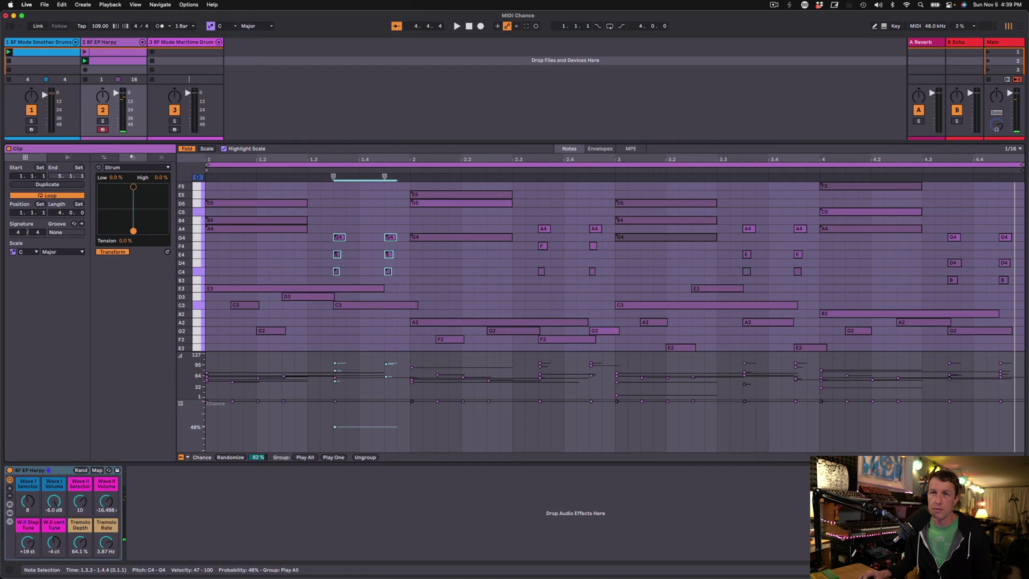
left_click_drag(519, 227, 576, 262)
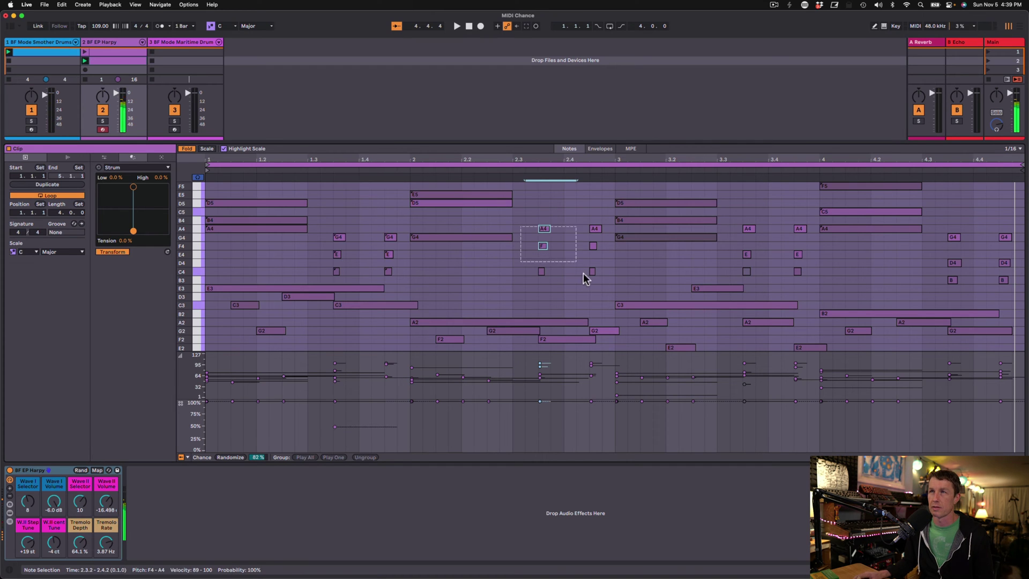
key("super+g")
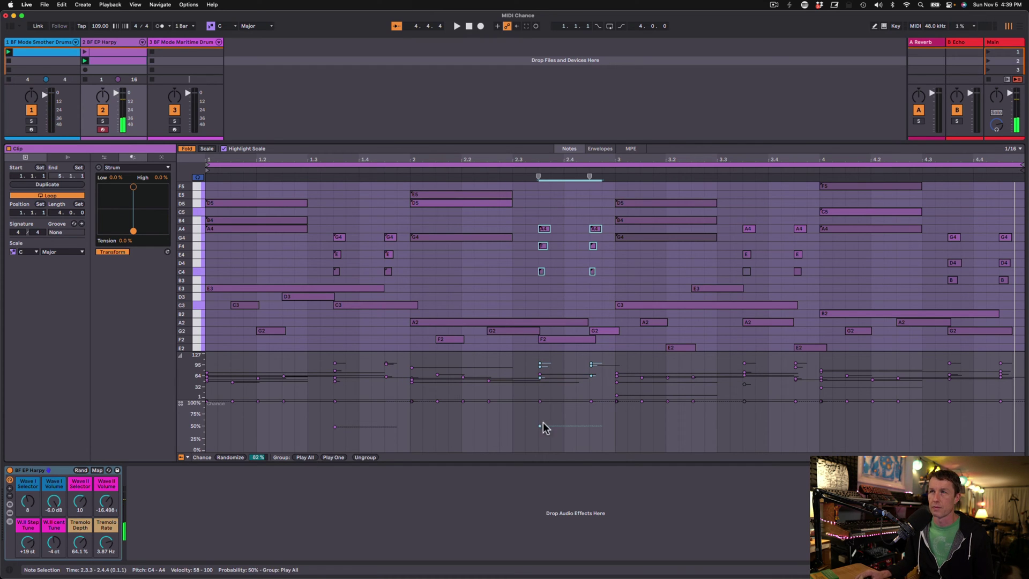
Lower the bar-3 and bar-4 chord stacks' chance to about 47% and play the clip.
left_click(794, 255)
left_click_drag(745, 401, 744, 427)
left_click(946, 234)
left_click_drag(949, 401, 938, 428)
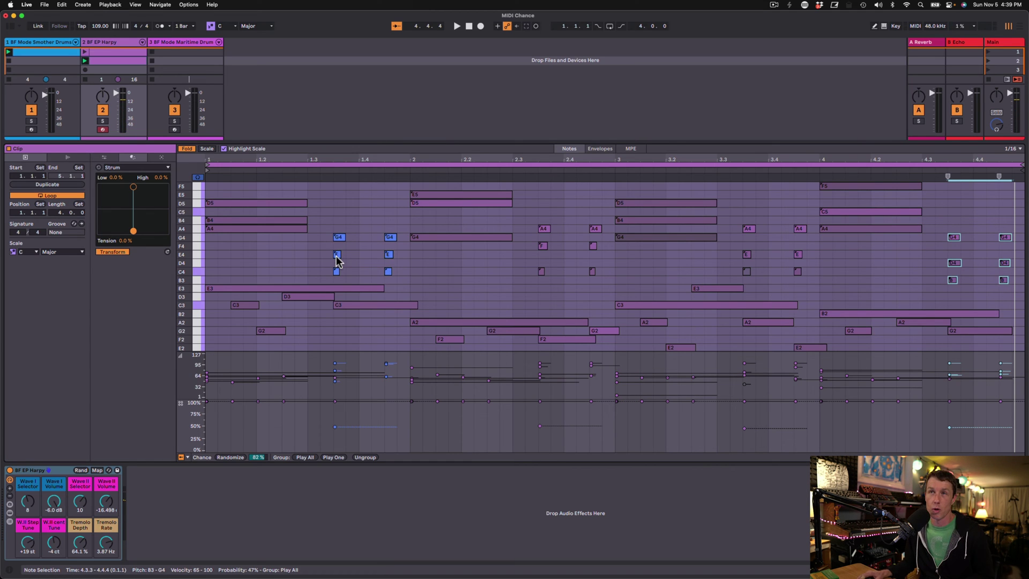
key("space")
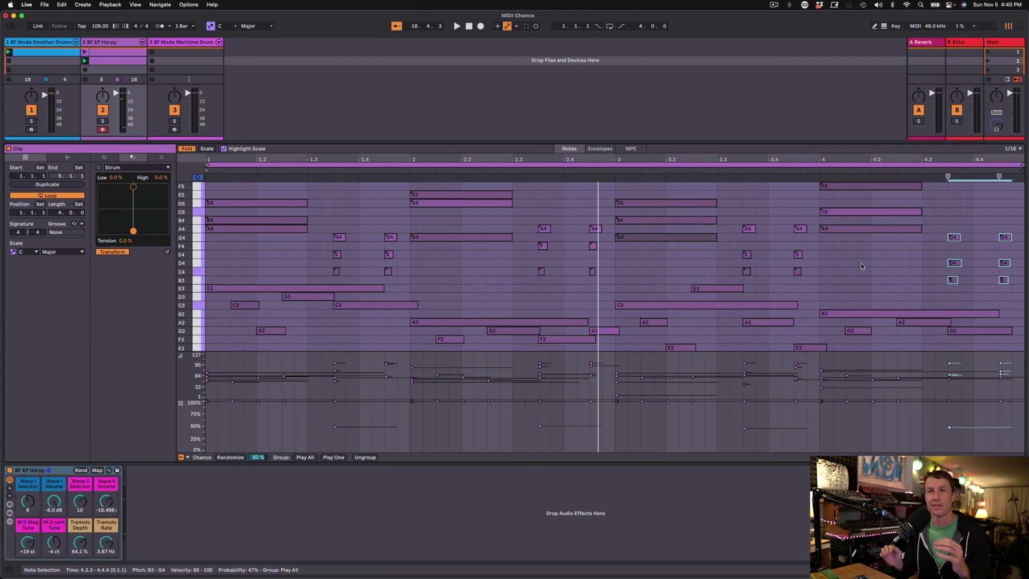
Play the Smother Drums clip with the editor unfolded to show every drum row.
left_click(69, 52)
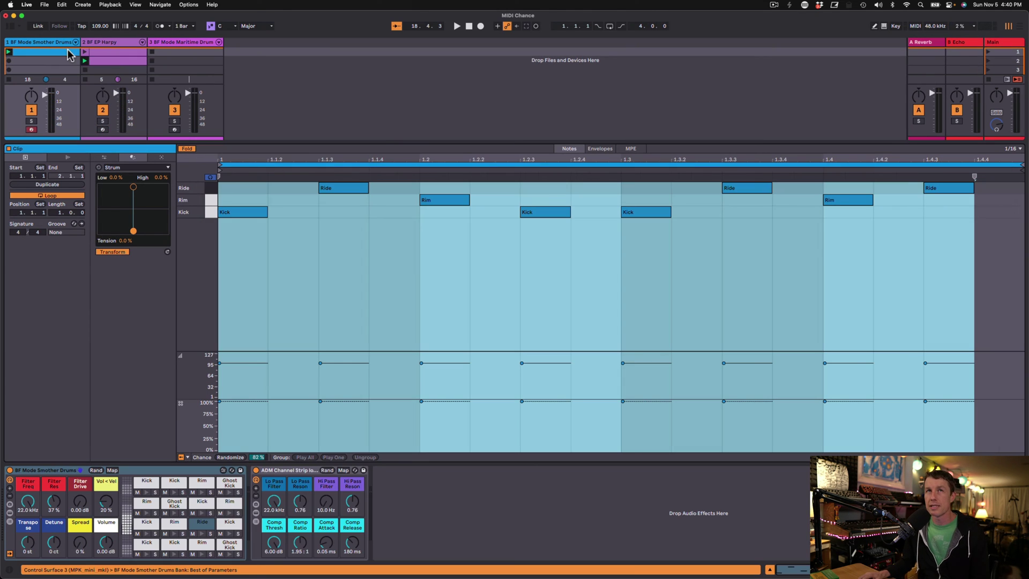
key("space")
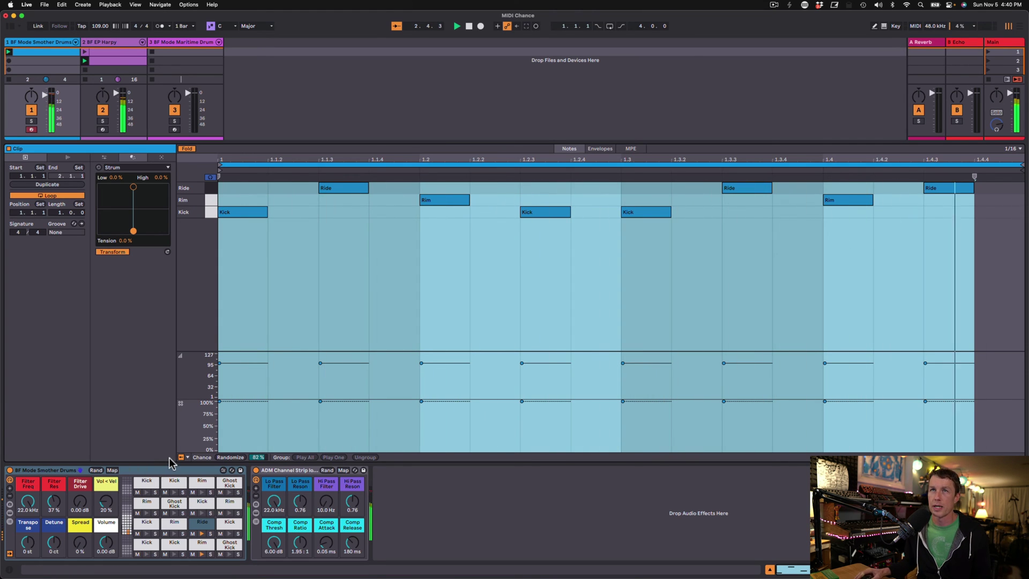
left_click(187, 148)
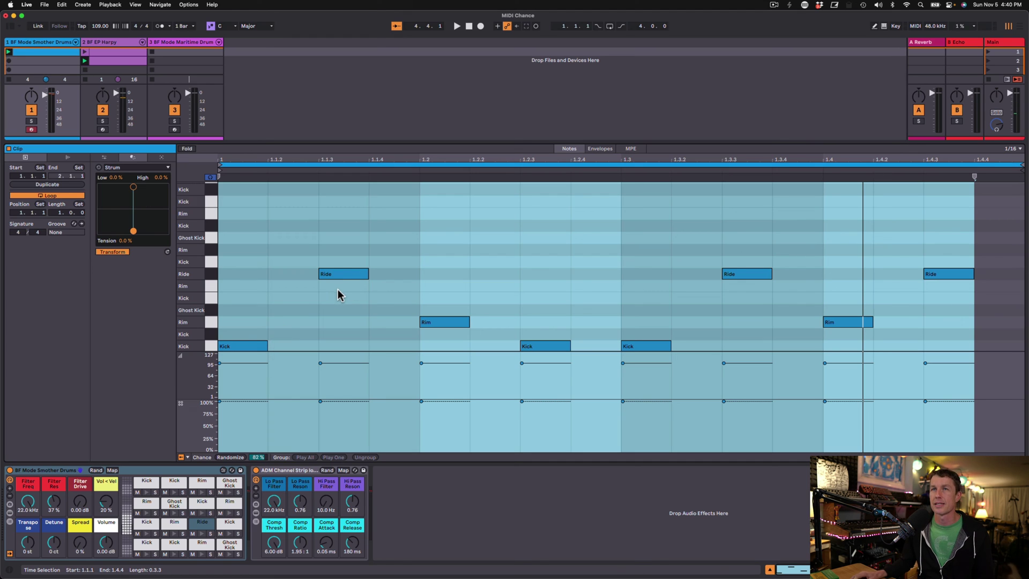
Stack five extra Kick notes at 1.1.1 on the empty drum lanes.
double_click(240, 334)
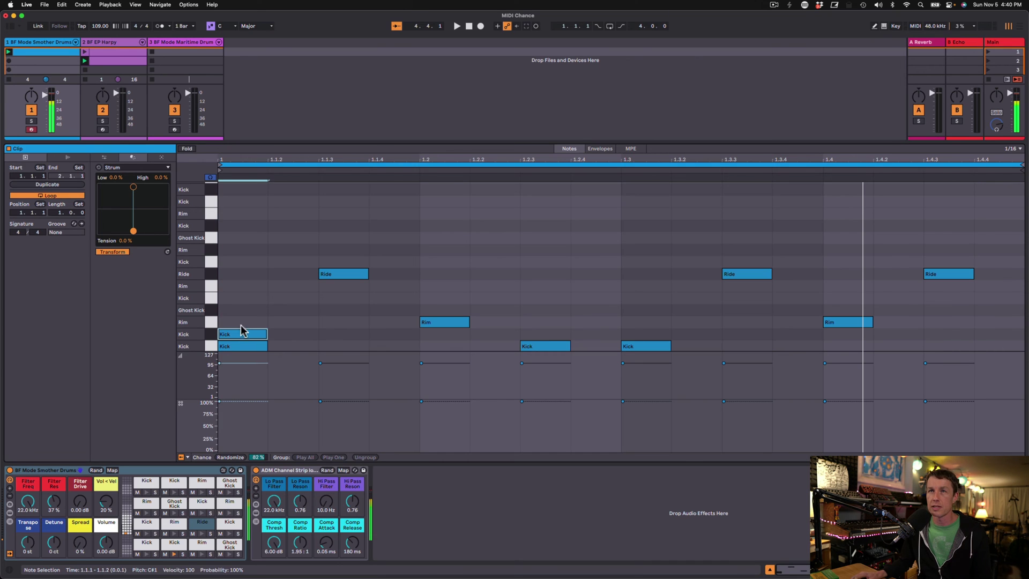
double_click(241, 298)
double_click(230, 261)
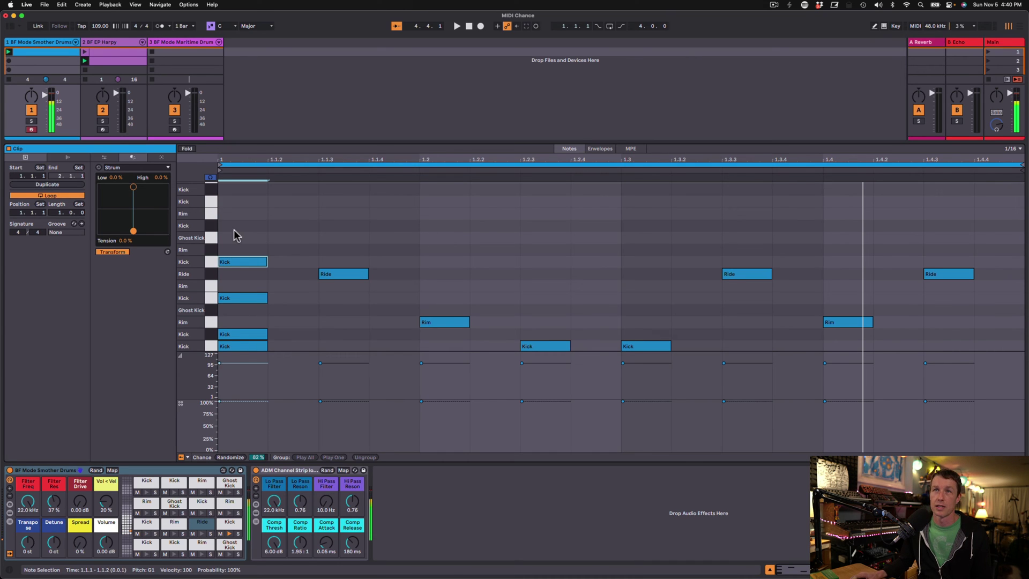
double_click(234, 226)
left_click(239, 202)
double_click(238, 201)
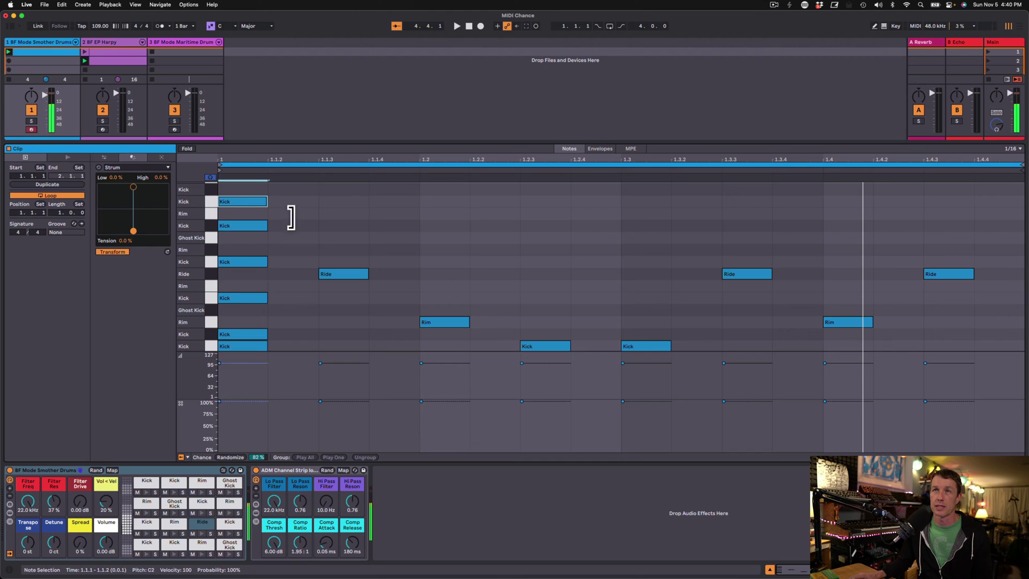
Build a stacked Ride hit at 1.1.3, moving one note back down an octave.
scroll(347, 222, "up", 6)
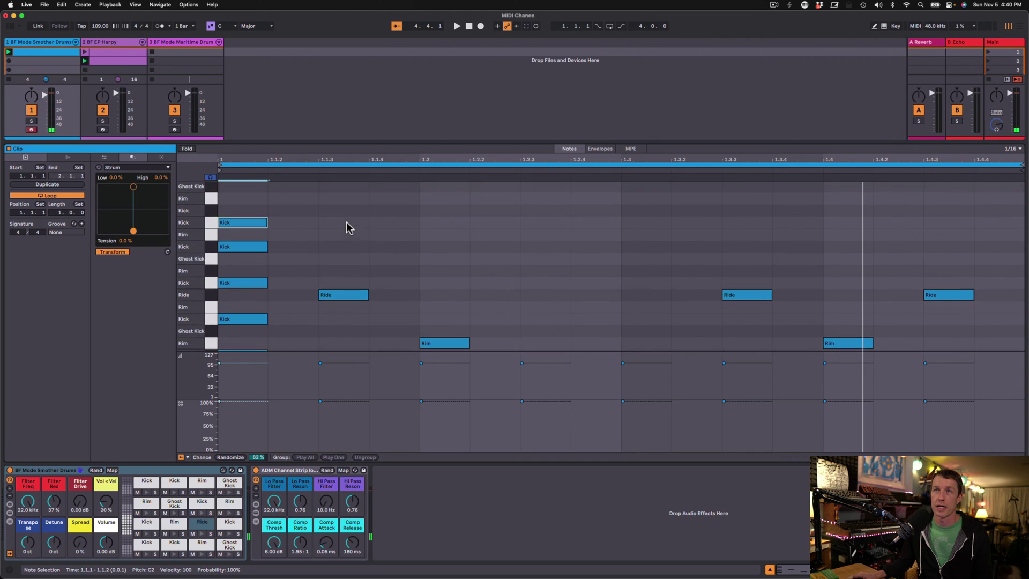
left_click_drag(343, 327, 351, 206)
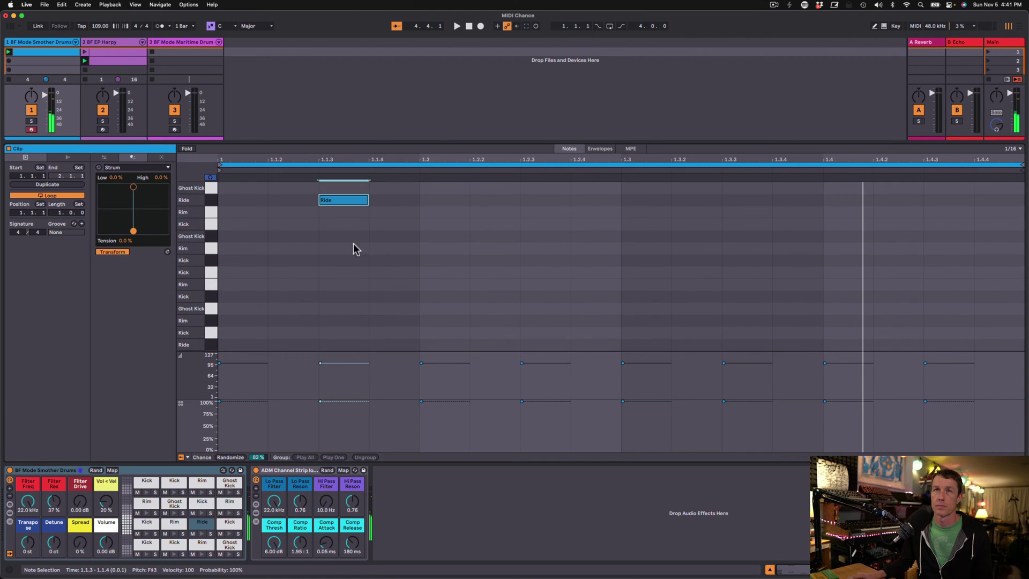
key("shift+Down")
scroll(349, 262, "down", 7)
scroll(368, 272, "up", 4)
scroll(285, 202, "down", 3)
Fold the editor to used drum rows and copy the 1.1.3 Ride notes to 1.2.
left_click_drag(284, 202, 635, 345)
left_click(634, 344)
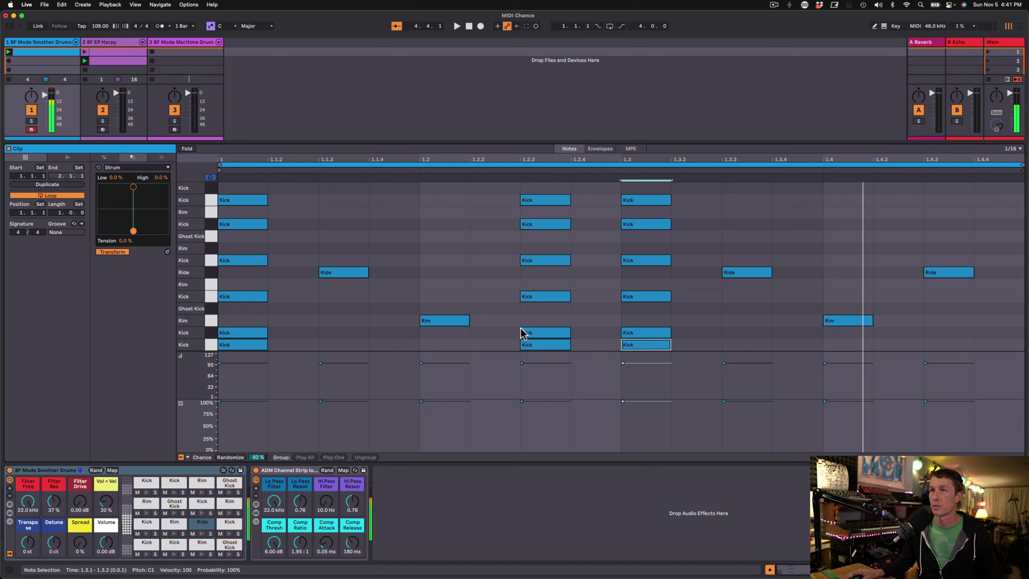
scroll(354, 320, "down", 2)
scroll(354, 318, "up", 4)
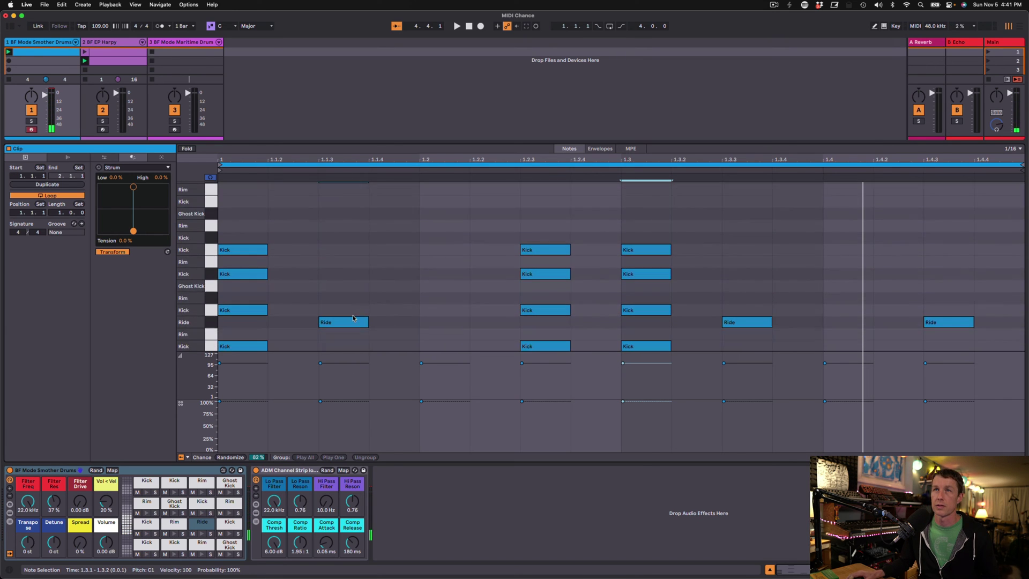
left_click(368, 274)
key("f")
left_click_drag(369, 273, 976, 185)
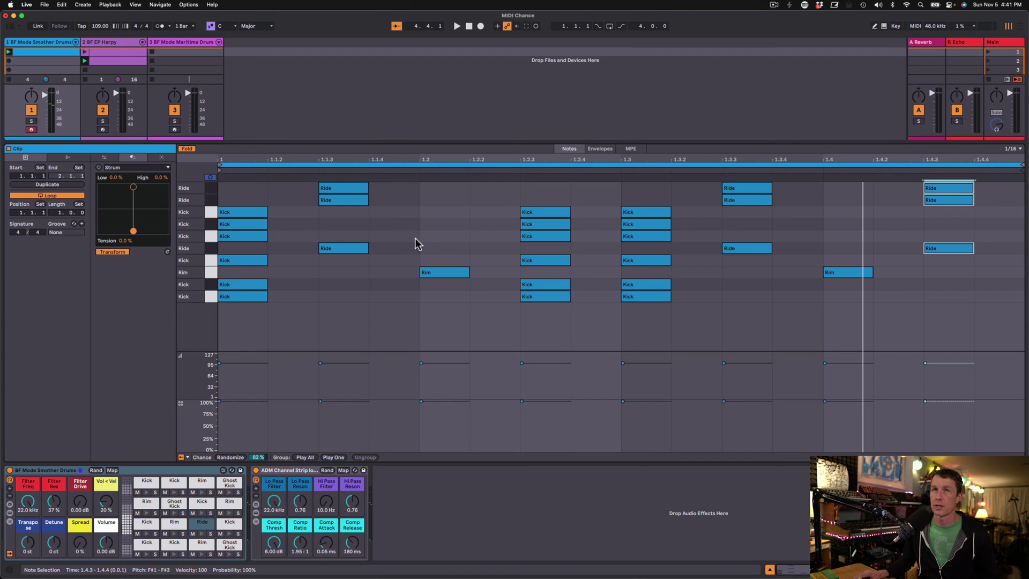
Stack six Rim notes at 1.2 across the Rim lanes, then select the six-note Kick stack at 1.1.
left_click(189, 149)
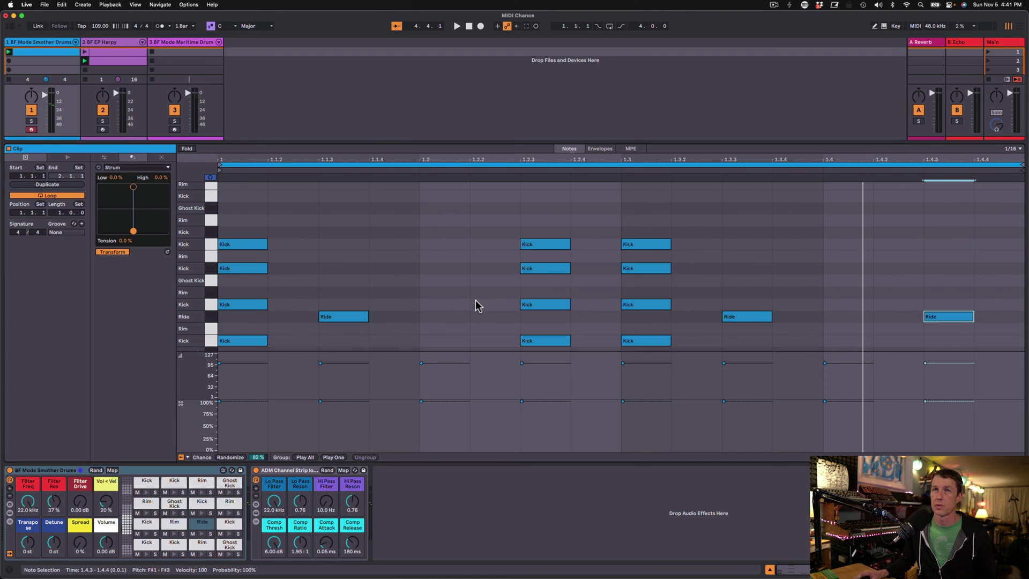
left_click(450, 202)
left_click_drag(447, 256, 443, 321)
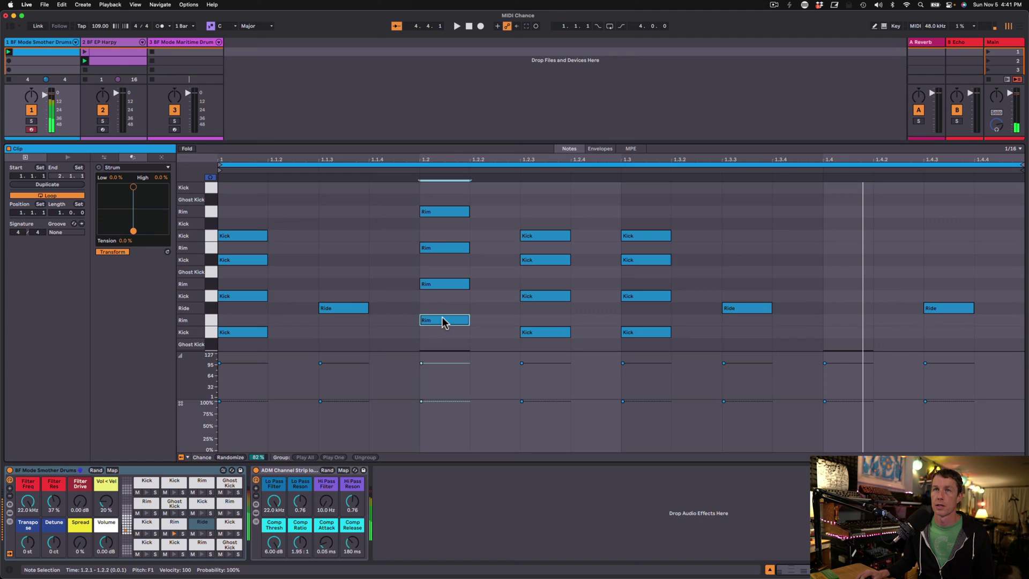
key("f")
left_click_drag(452, 263, 843, 322)
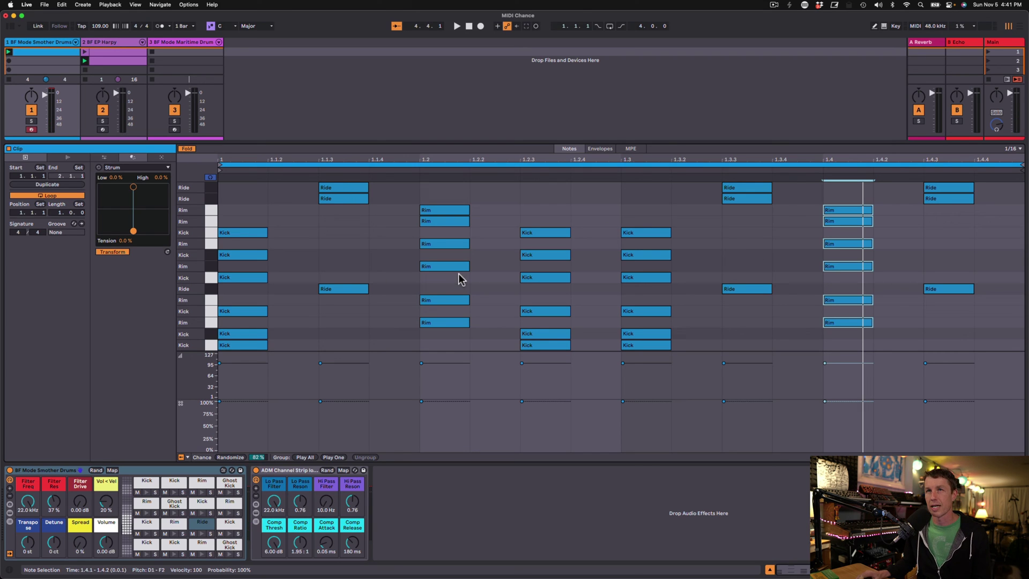
left_click_drag(248, 203, 248, 345)
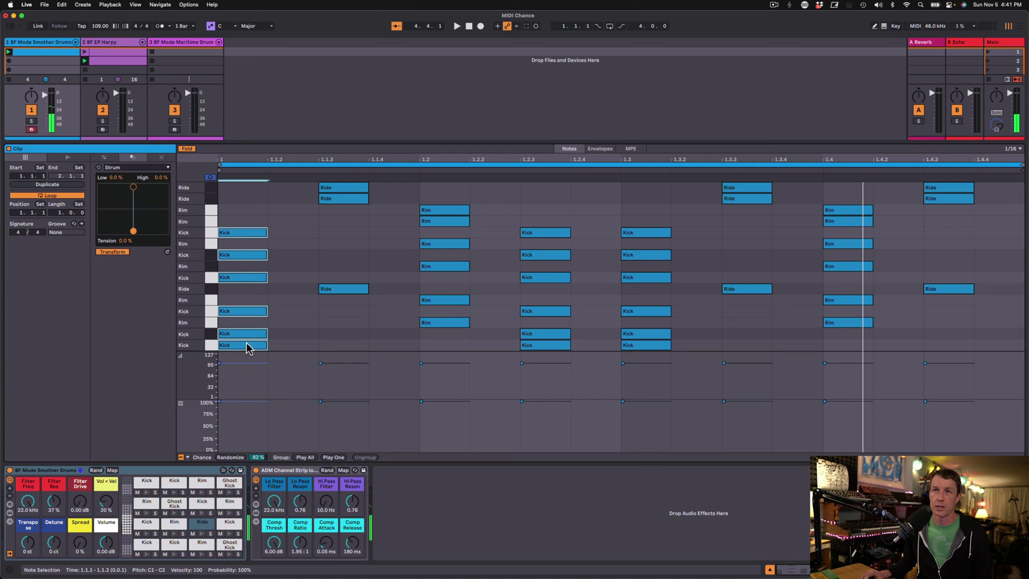
Group the 1.1 Kick stack as Play One, then each Ride, Rim and Kick stack through 1.4.3.
right_click(249, 346)
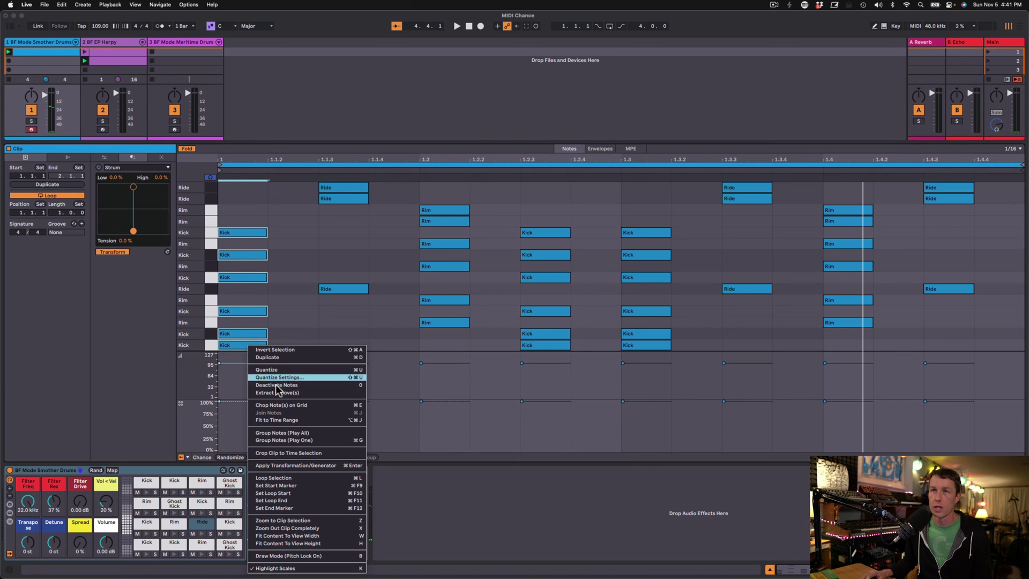
left_click(316, 441)
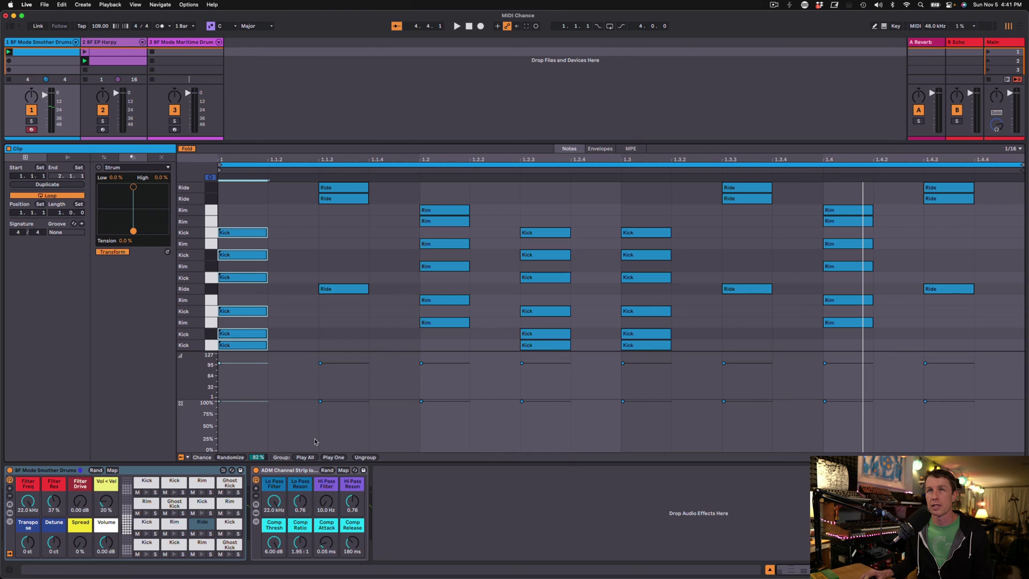
left_click_drag(343, 312, 352, 181)
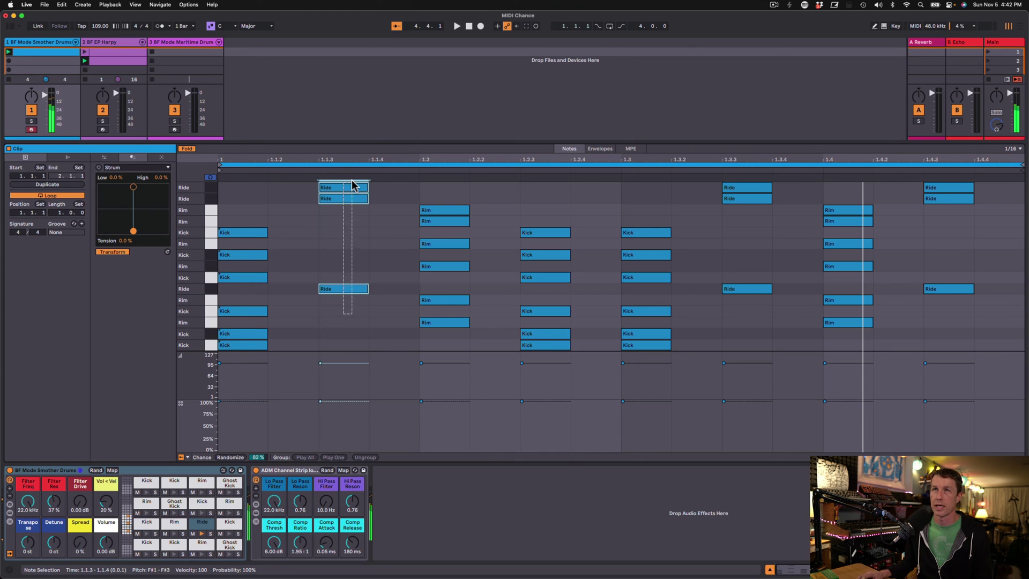
left_click(448, 321)
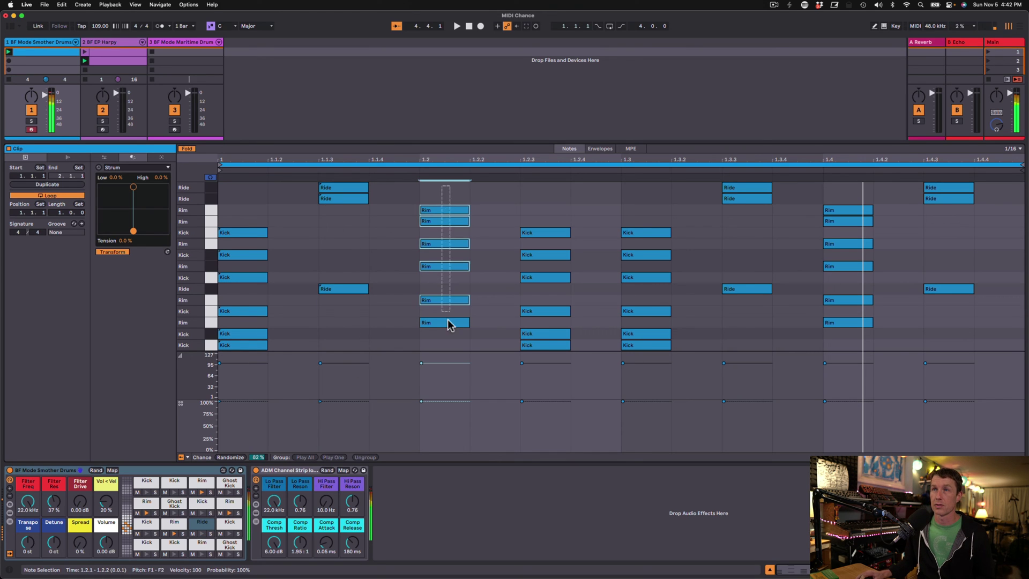
left_click(557, 232)
left_click(640, 311)
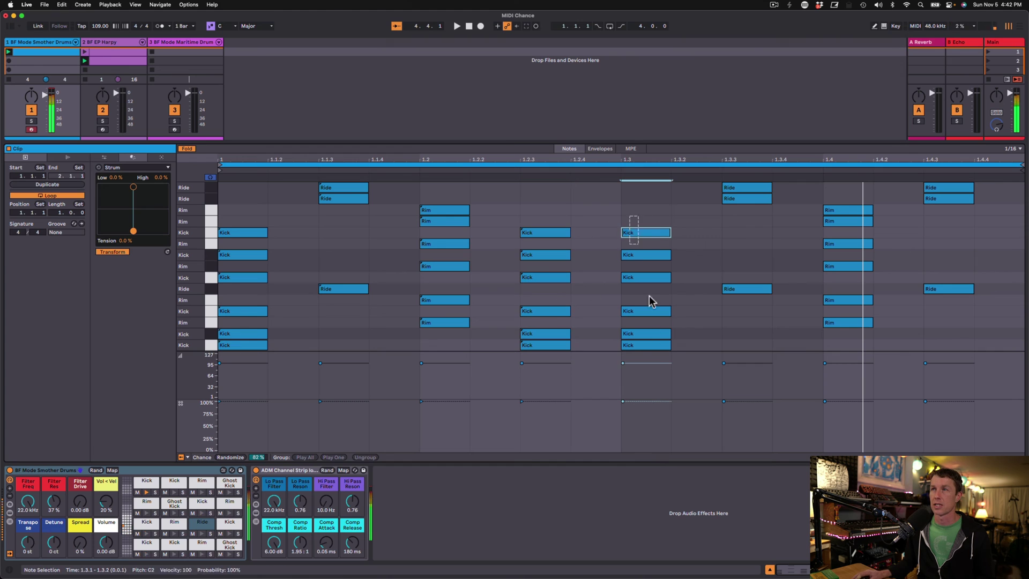
left_click(764, 290)
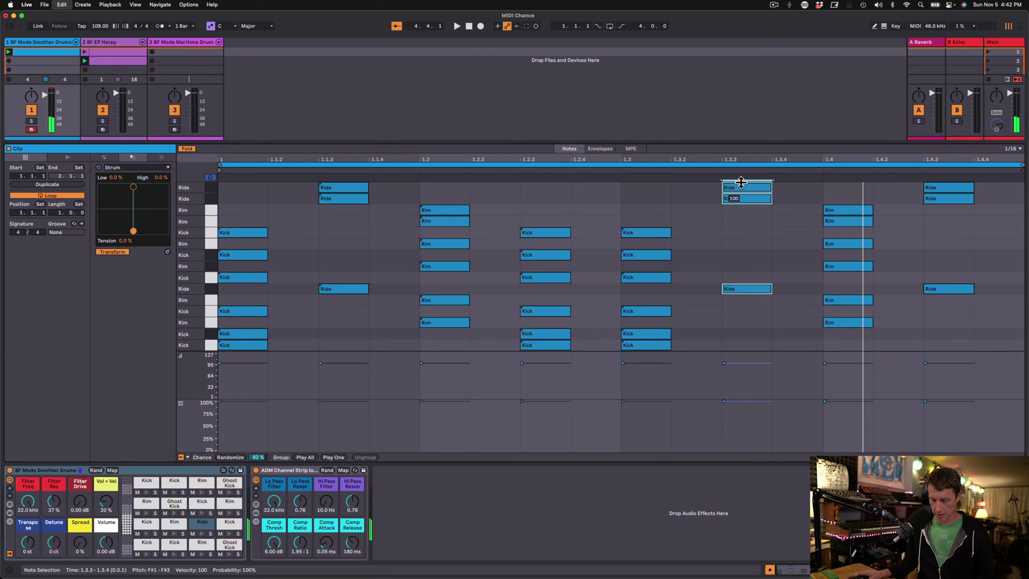
left_click_drag(847, 195, 848, 340)
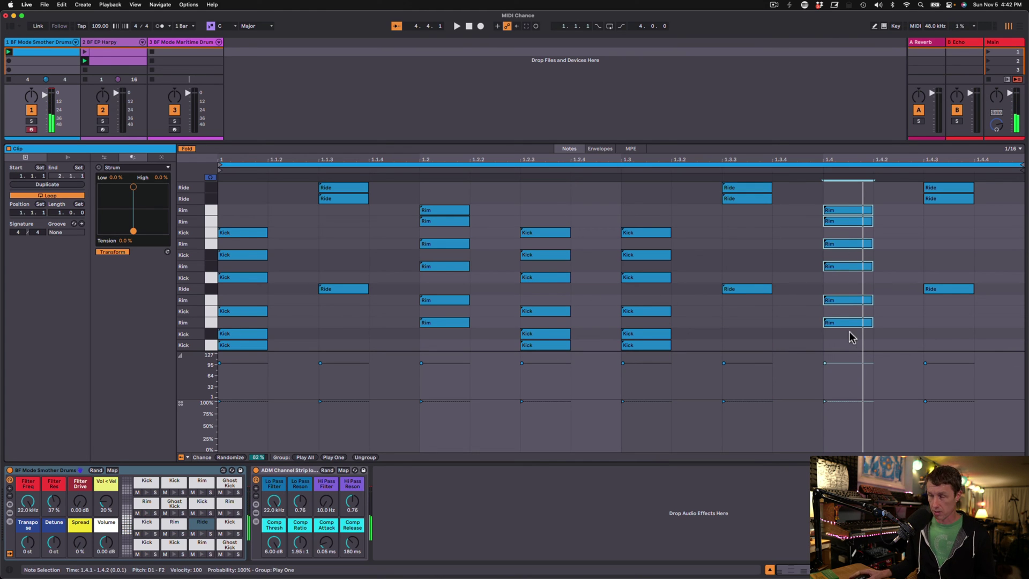
left_click_drag(974, 316, 932, 187)
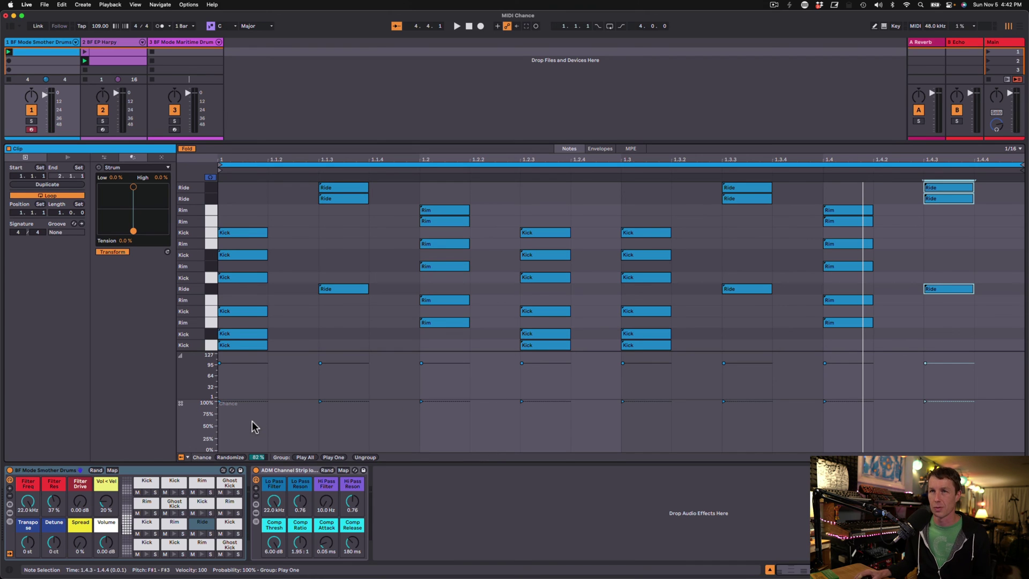
Play the set to hear the grouped drums, switching between the drum clip and BF EP Harpy clip, ending on the harp.
key("space")
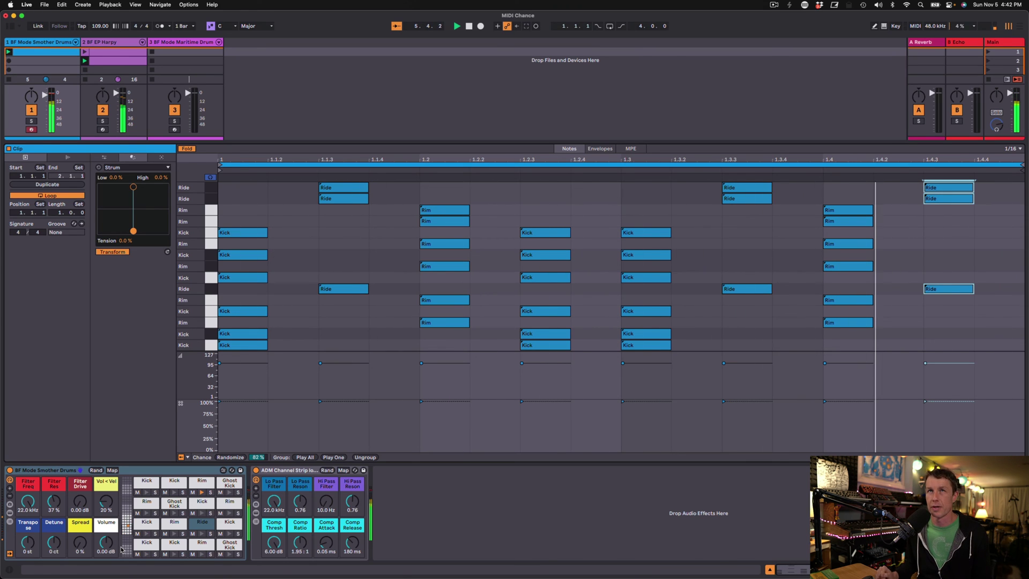
left_click(114, 62)
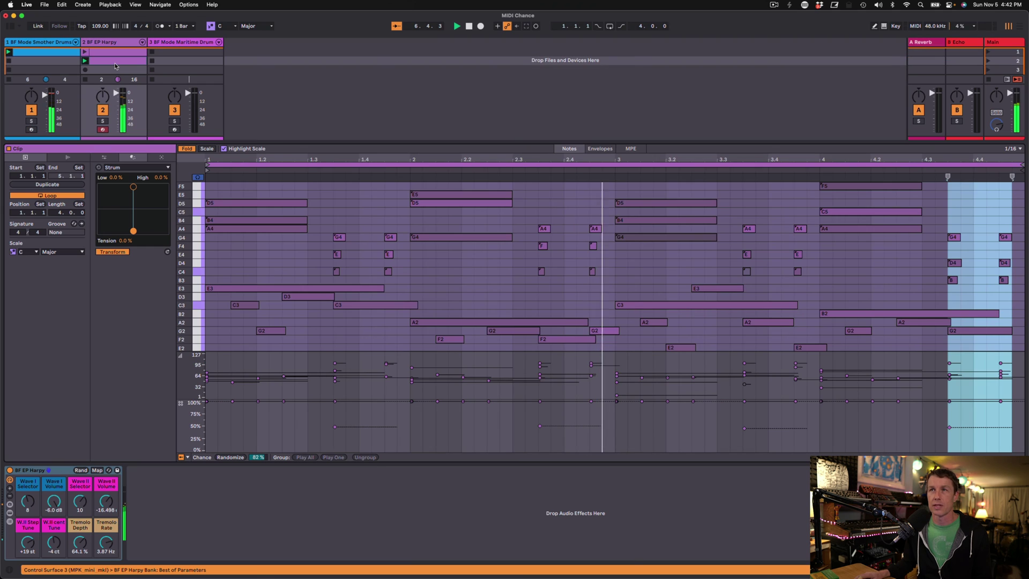
left_click(53, 52)
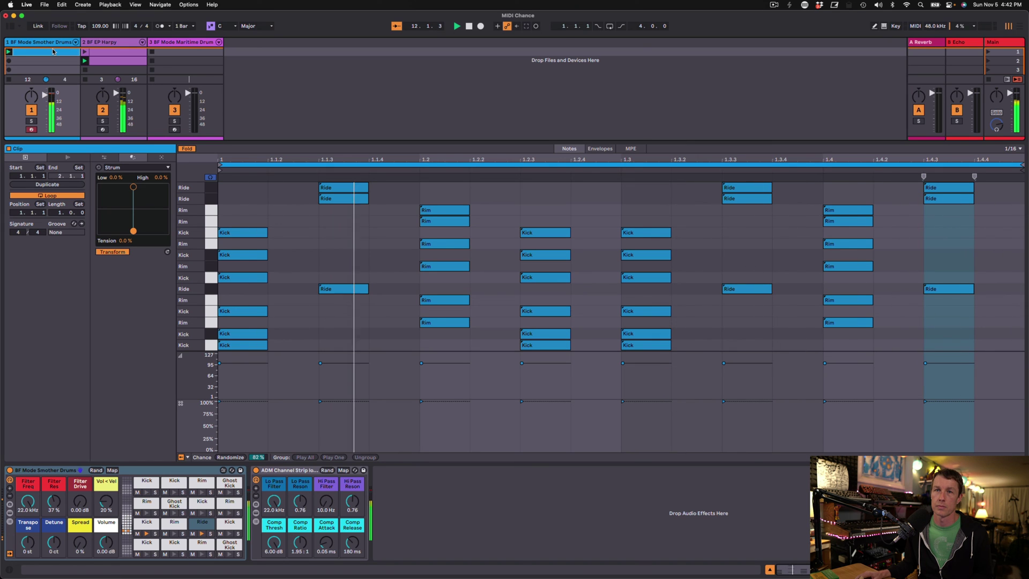
left_click(114, 51)
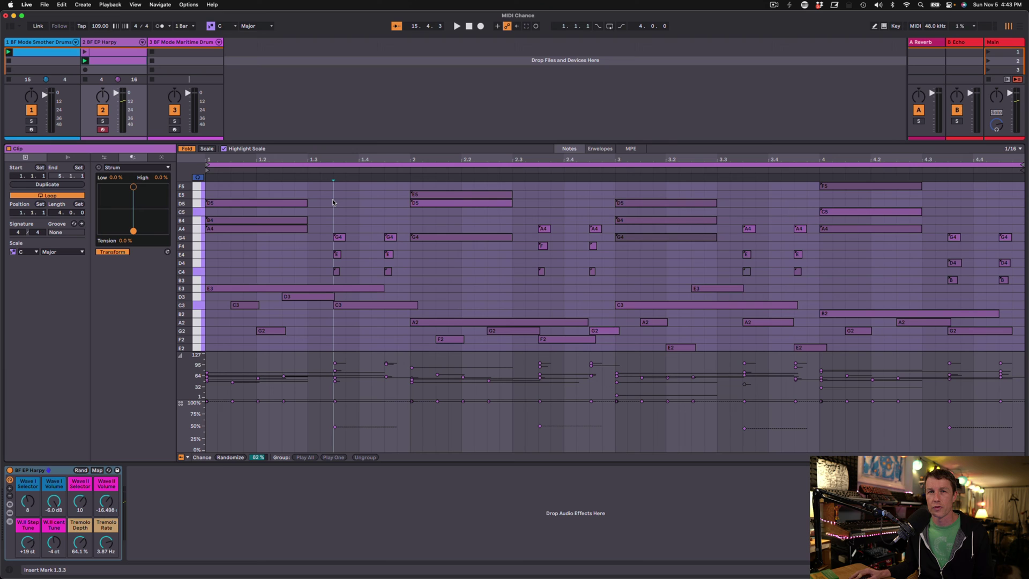
Select the four short harp chords near beats 1.3, 2.3, 3.3 and 4.4 and strum them to High 34%.
left_click_drag(329, 203, 394, 271)
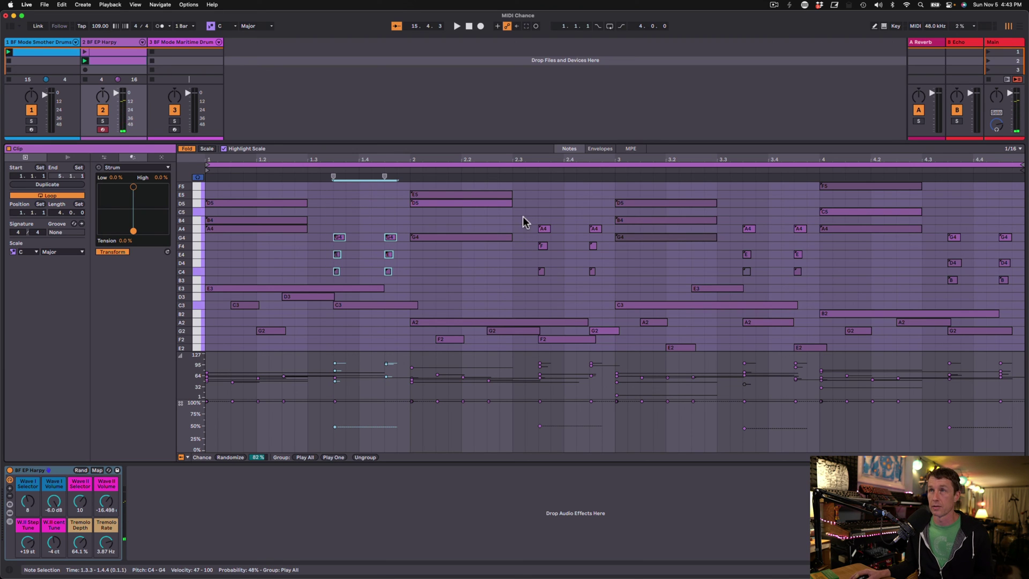
left_click_drag(523, 217, 592, 276, "shift")
left_click_drag(739, 221, 810, 289, "shift")
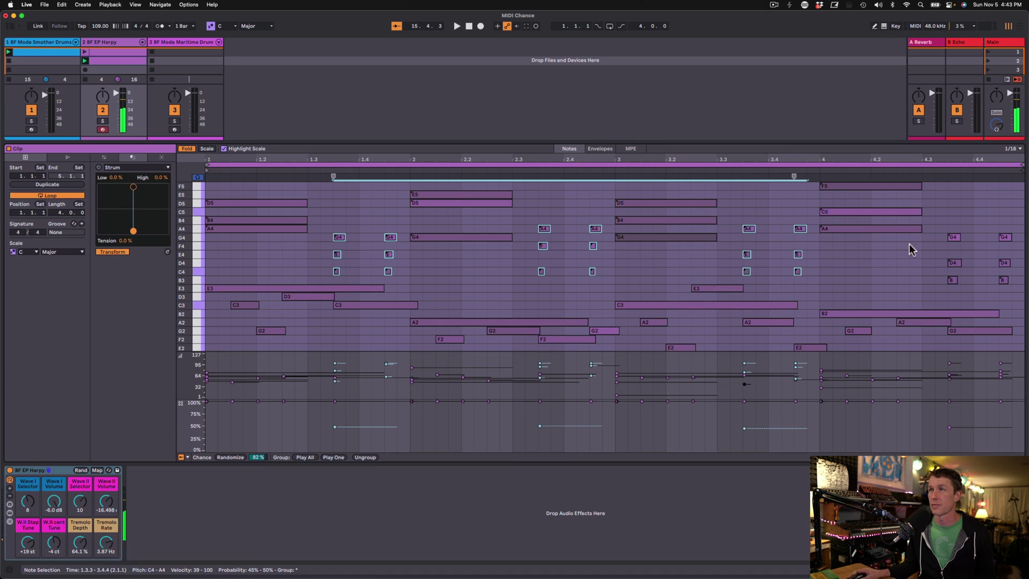
left_click_drag(943, 218, 1015, 293, "shift")
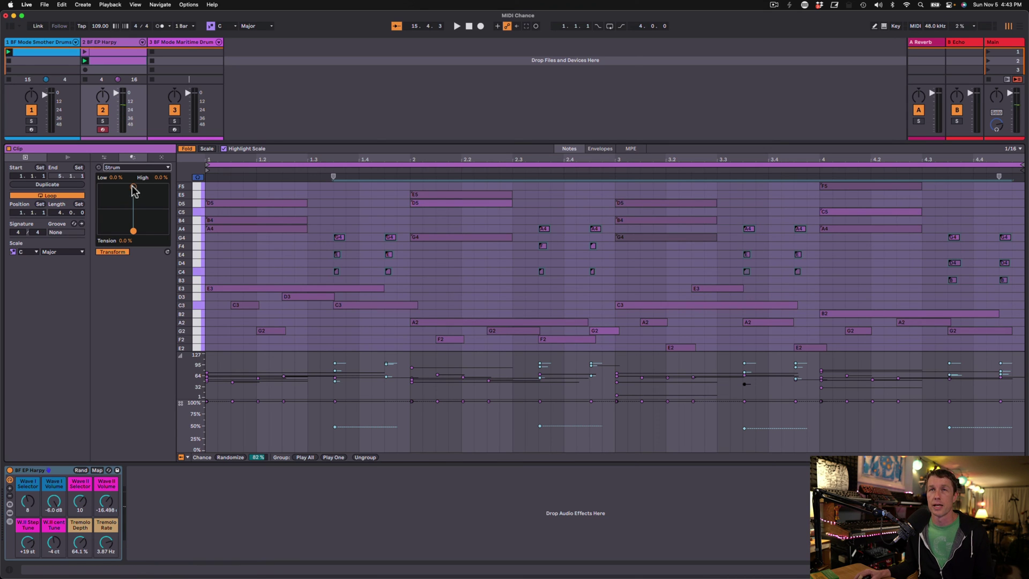
mouse_move(133, 185)
left_mouse_down()
mouse_move(153, 182)
mouse_move(144, 187)
left_mouse_up()
Raise the short chords' Chance to 100%, then replay and reverse their strum to High -42%, Low 0%.
key("space")
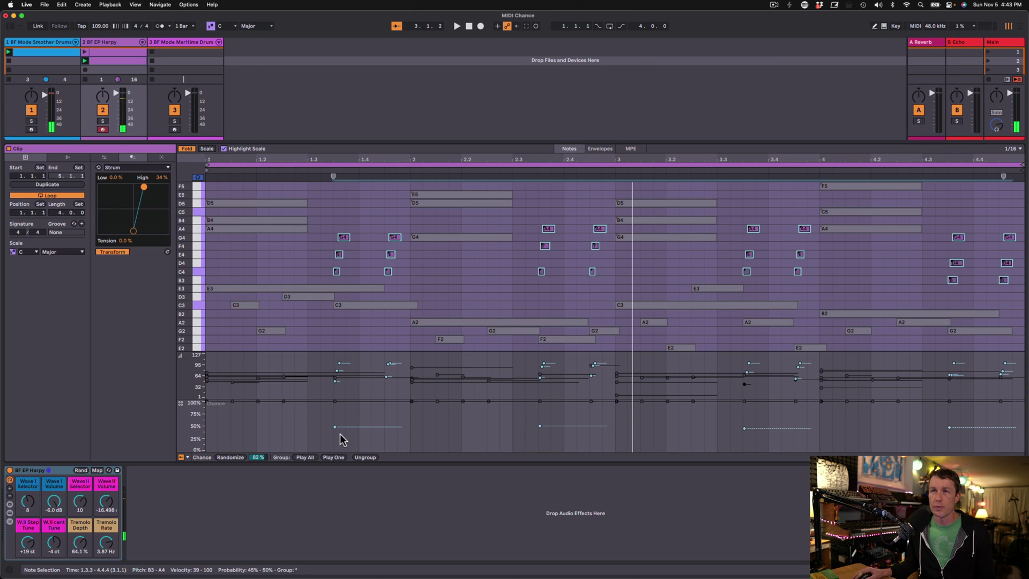
left_click_drag(335, 427, 335, 402)
key("cmd+a")
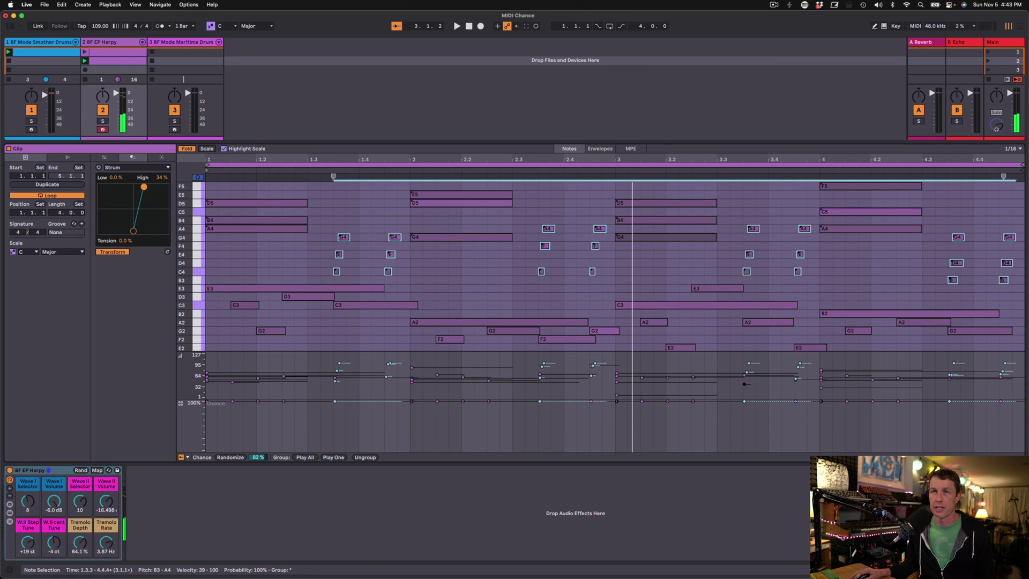
left_click(253, 298)
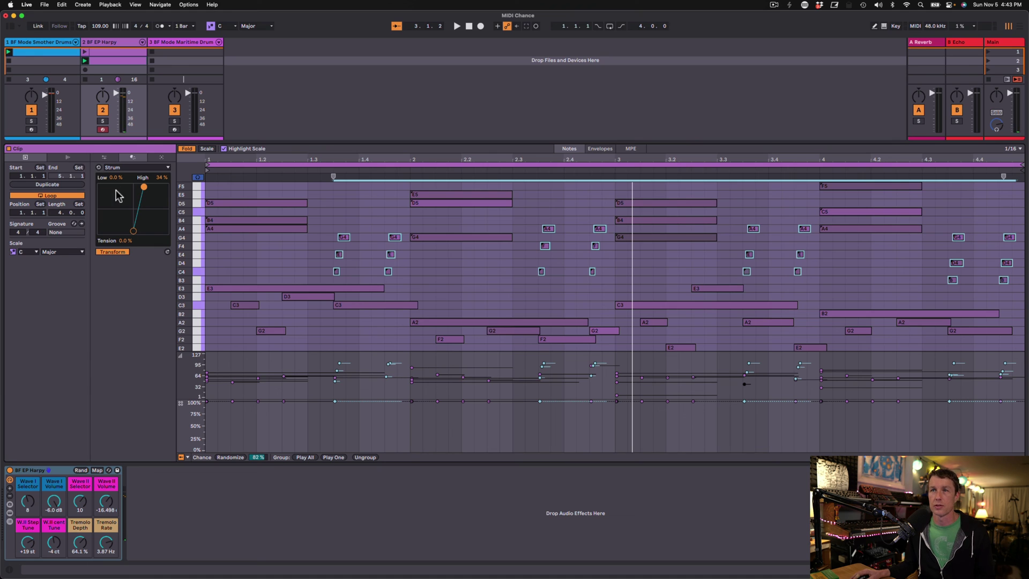
key("space")
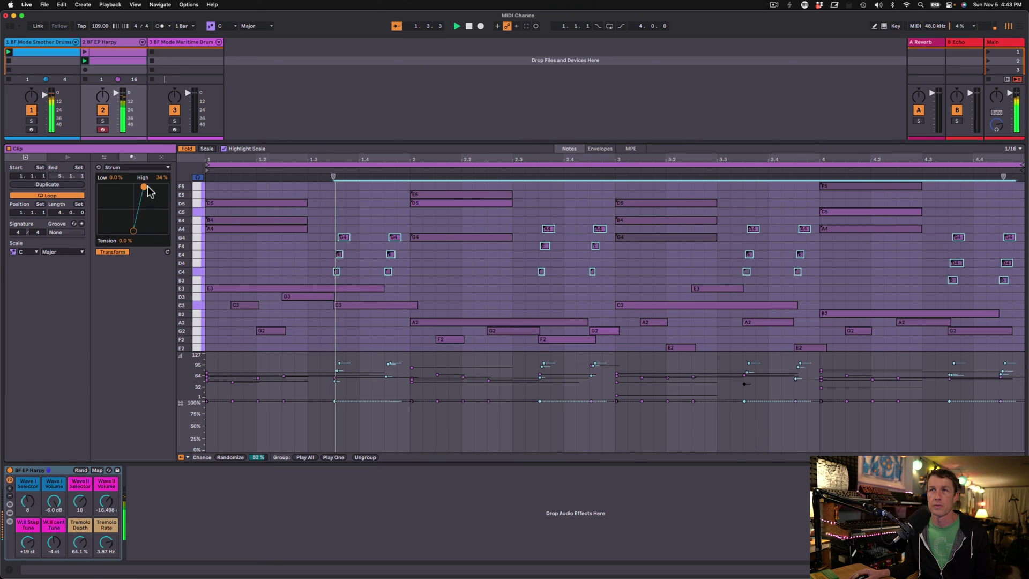
left_click_drag(149, 189, 119, 190)
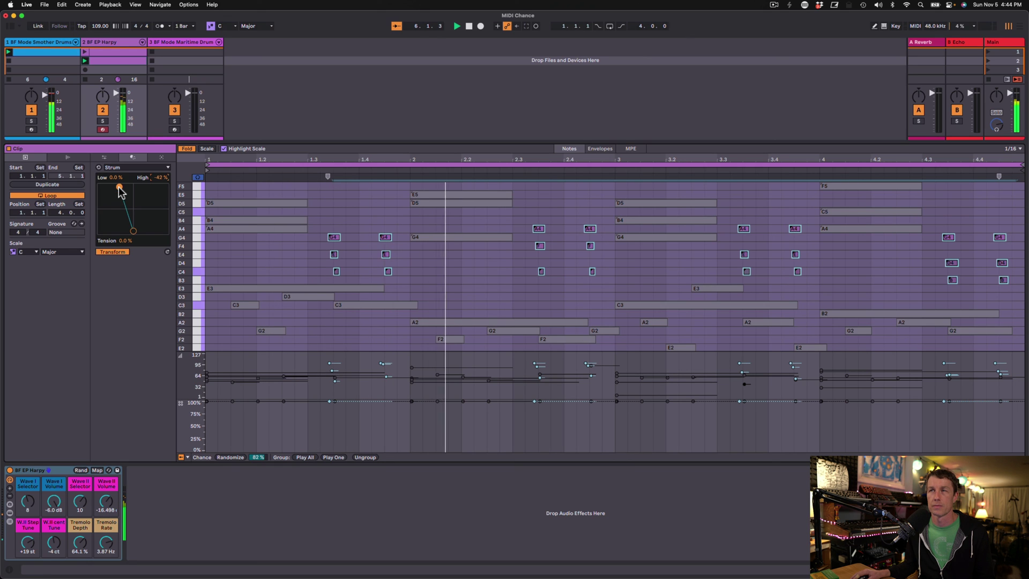
Set the harp chords' Strum Tension to 27% to curve the reversed strum's note spacing.
left_click_drag(125, 244, 125, 244)
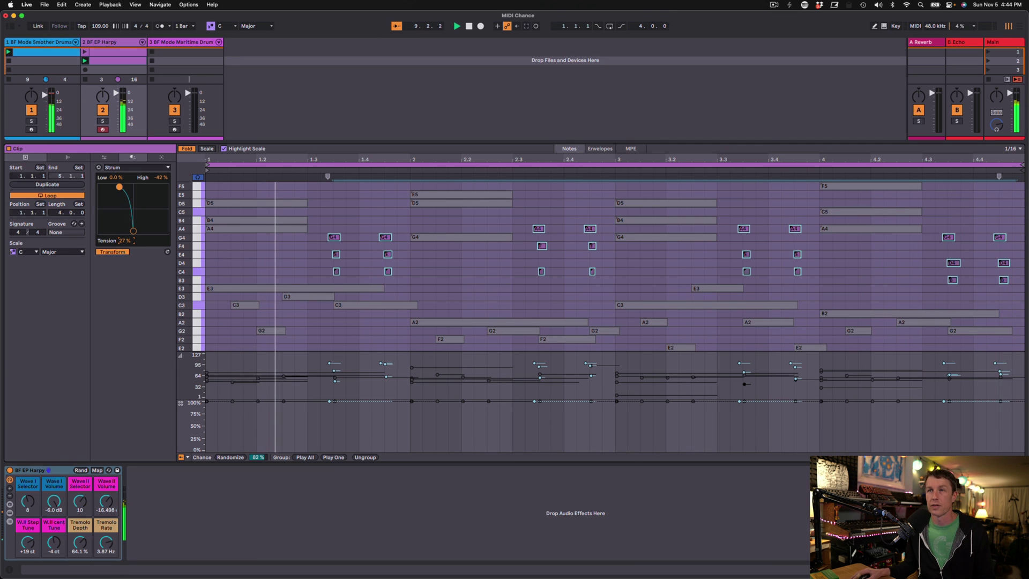